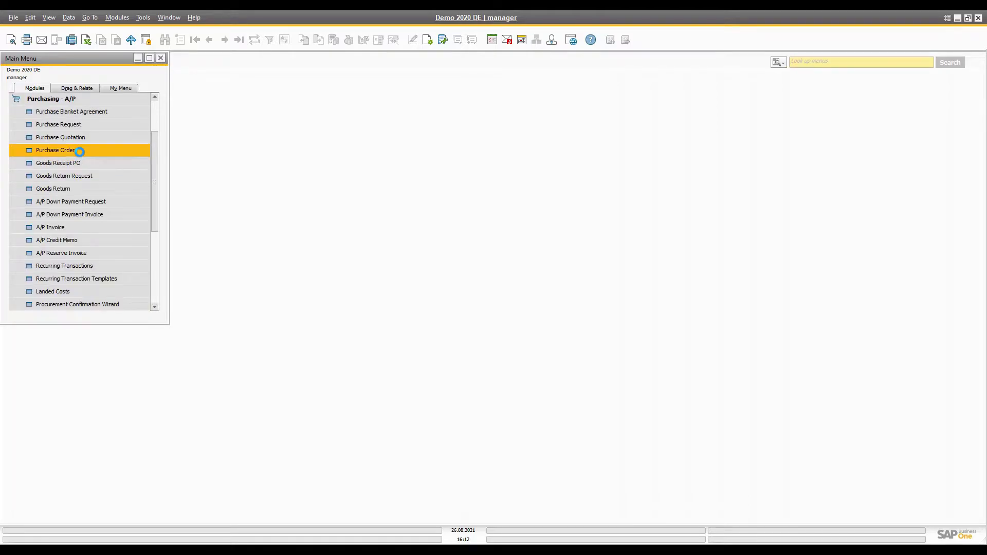
- Set the Item/Service Type of the new purchase order to Service
{"action": "left_click_drag", "start_coordinate": [408, 78], "coordinate": [443, 101]}
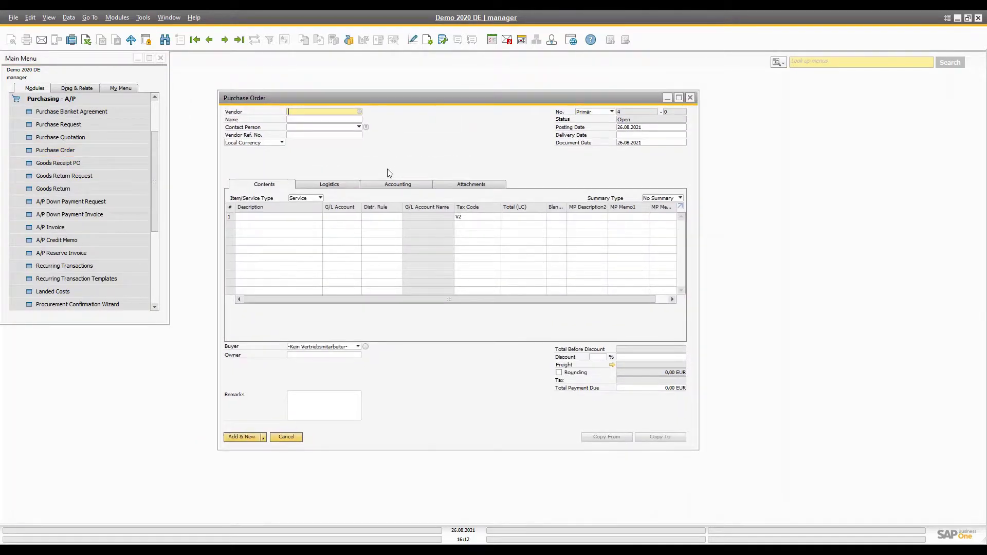
{"action": "left_click", "coordinate": [305, 198]}
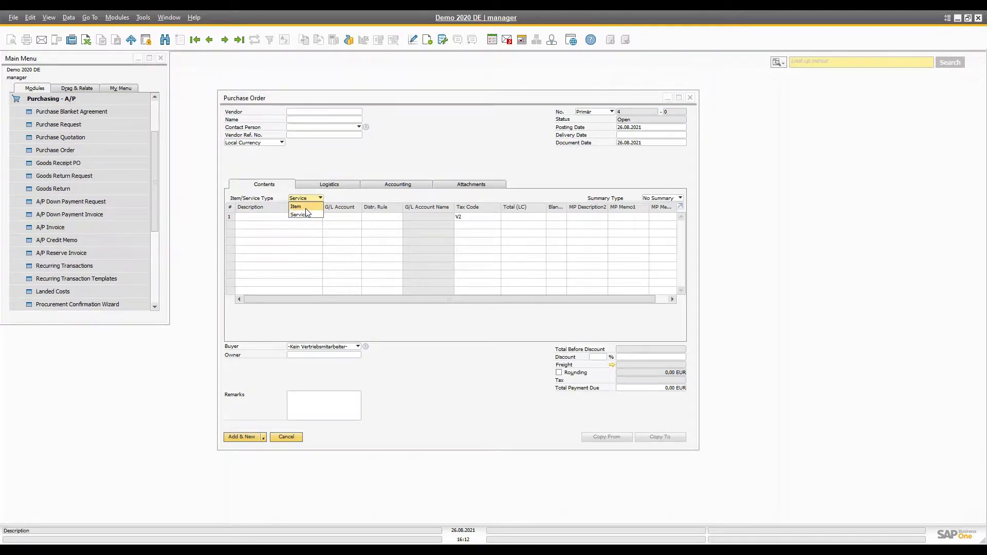
{"action": "left_click", "coordinate": [362, 198]}
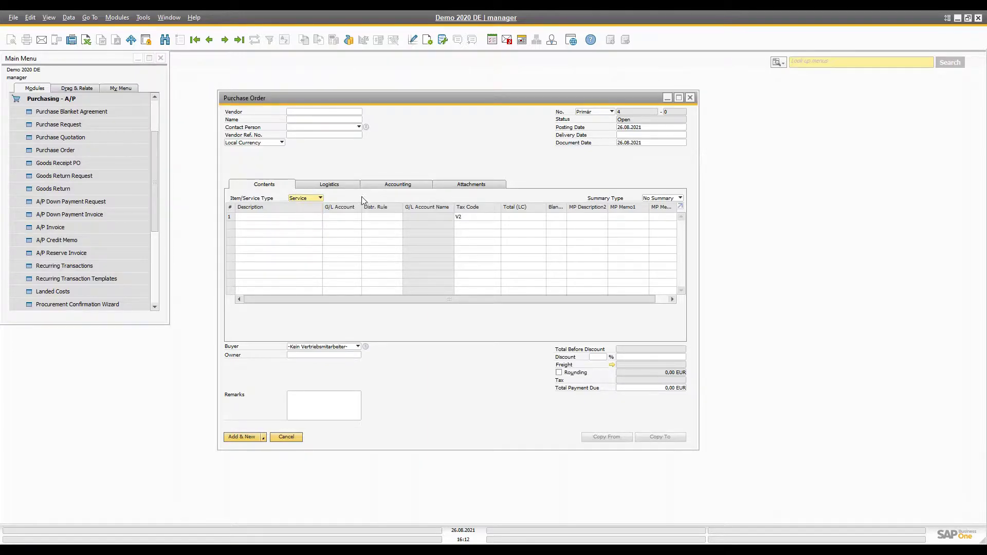
{"action": "left_click", "coordinate": [302, 199]}
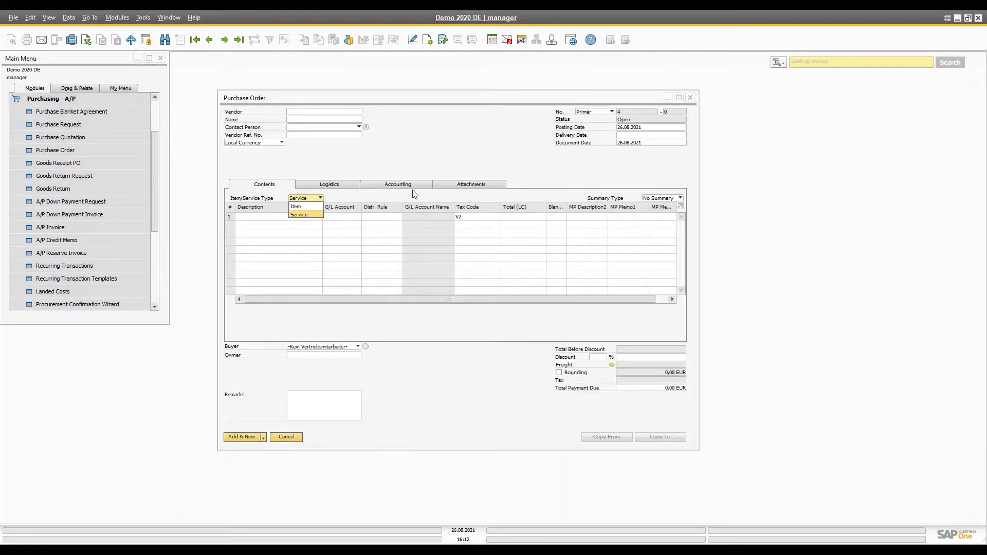
{"action": "left_click", "coordinate": [398, 200]}
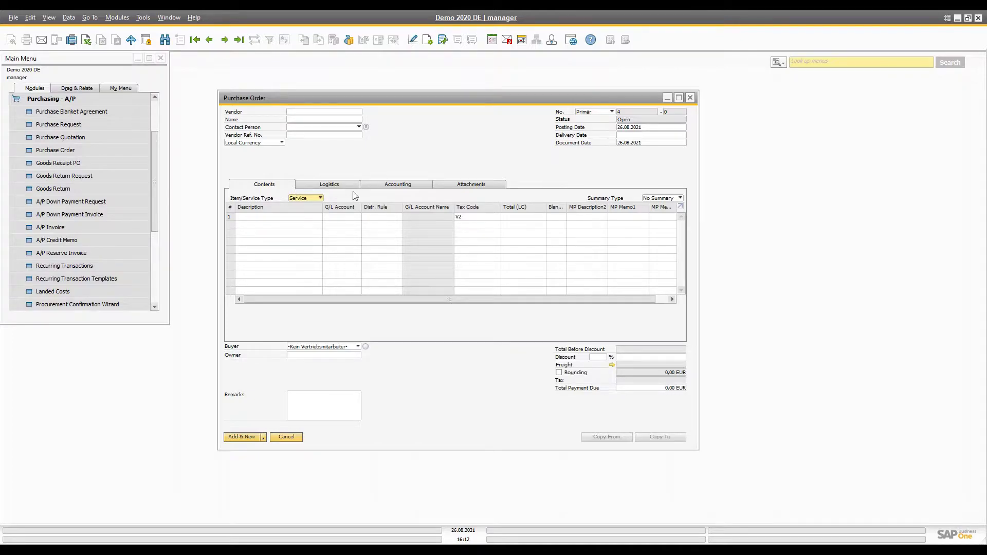
{"action": "left_click", "coordinate": [313, 198]}
{"action": "left_click", "coordinate": [305, 219]}
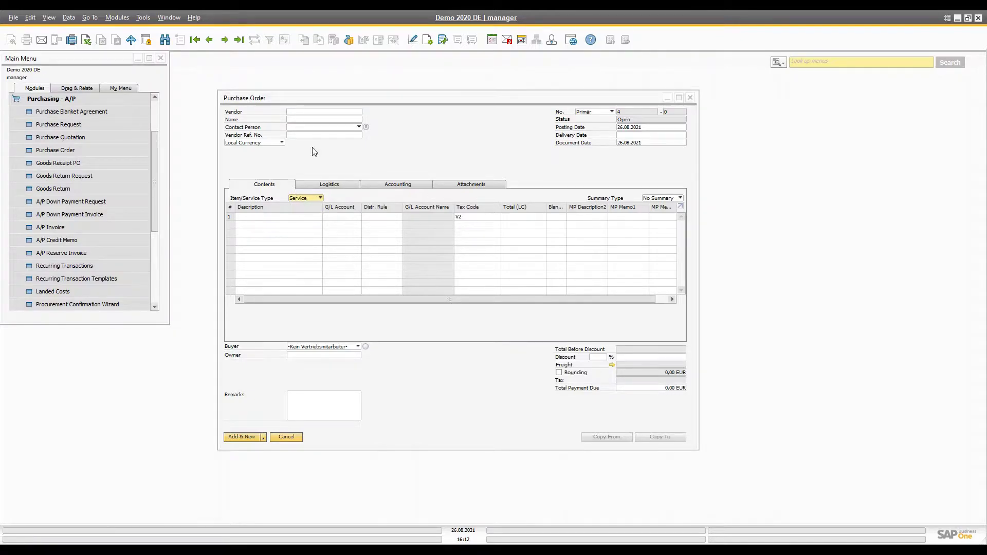
- Choose General Electric Deutschland as the vendor of the purchase order
{"action": "left_click", "coordinate": [316, 113]}
{"action": "key", "text": "Tab"}
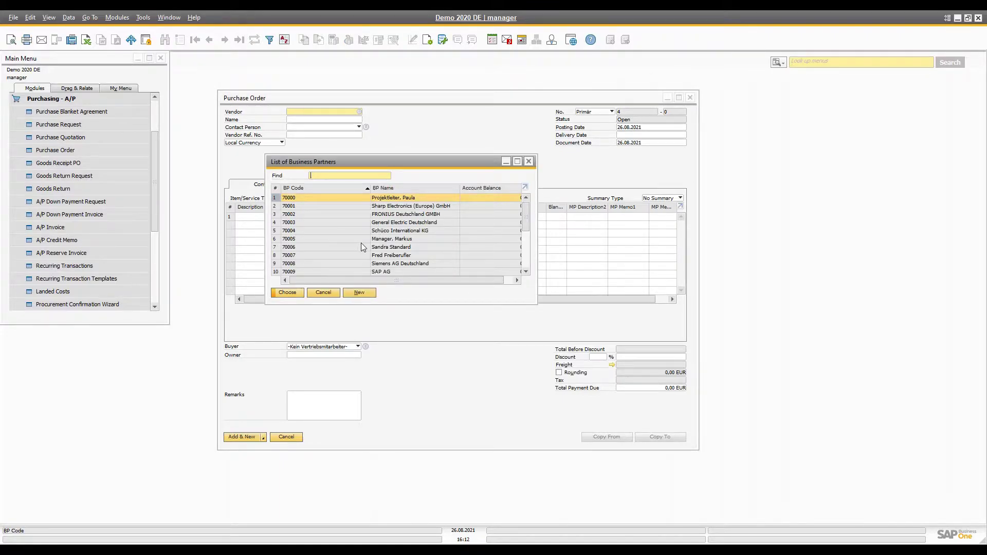
{"action": "double_click", "coordinate": [358, 222]}
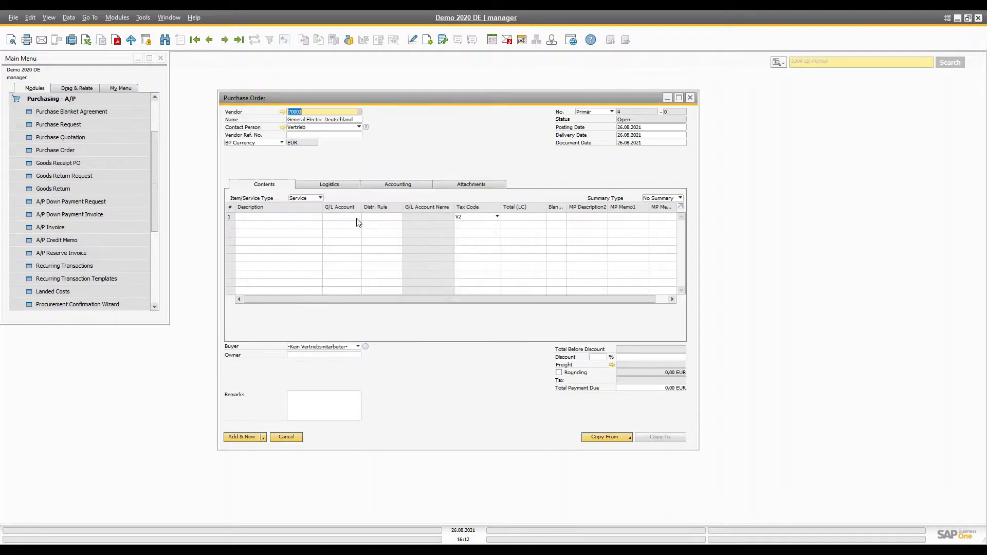
- Describe the first service line as "Consulting per hours" and assign it G/L account 0010
{"action": "left_click", "coordinate": [265, 217]}
{"action": "type", "text": "Consulting"}
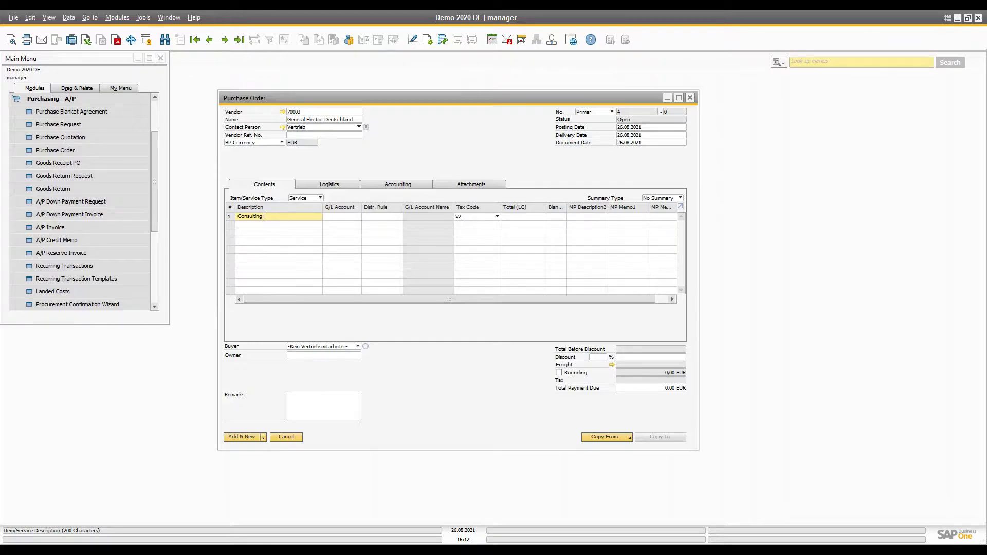
{"action": "type", "text": " per hours"}
{"action": "key", "text": "Tab"}
{"action": "key", "text": "Tab"}
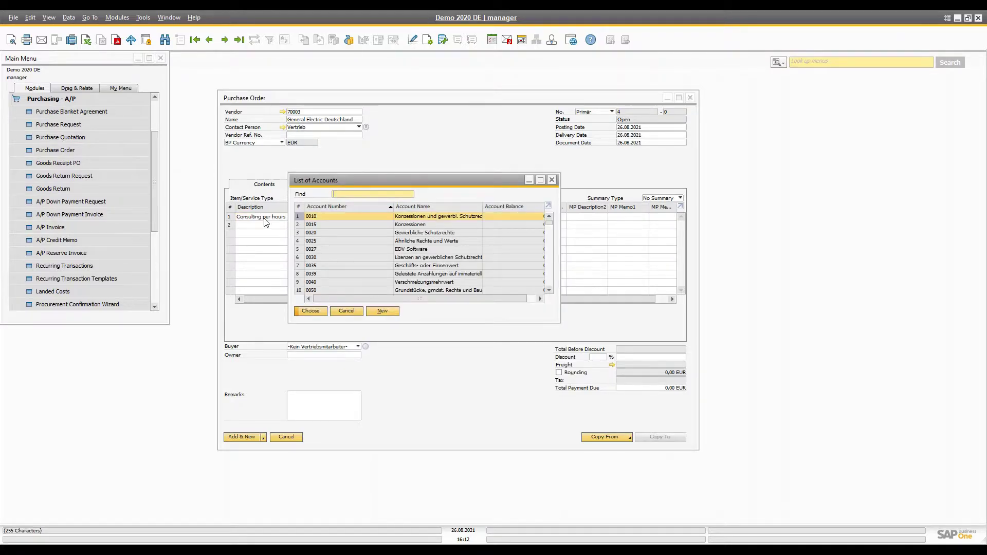
{"action": "key", "text": "Return"}
- Assign distribution rule 500 Service to Dimension 1 of the consulting line
{"action": "key", "text": "Tab"}
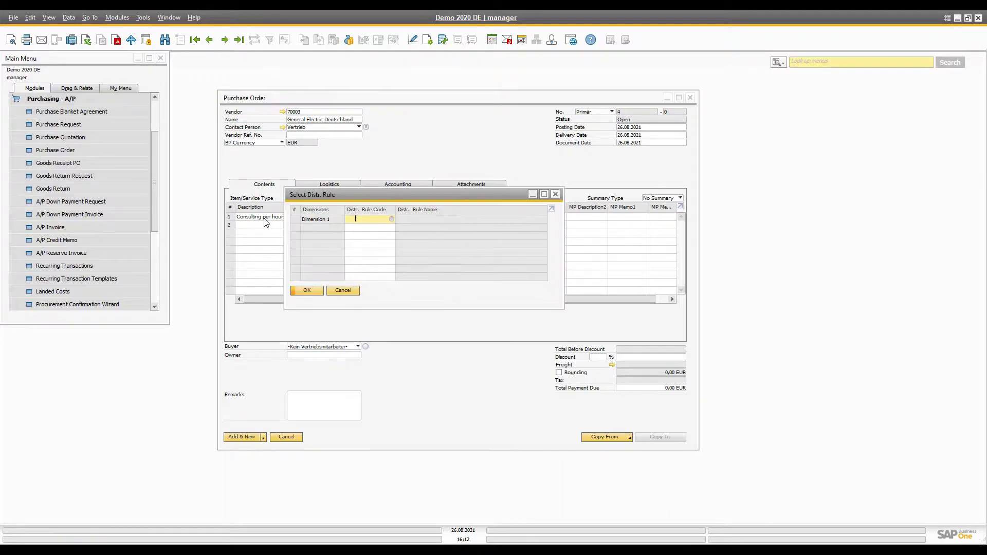
{"action": "key", "text": "Tab"}
{"action": "key", "text": "Down"}
{"action": "key", "text": "Down"}
{"action": "key", "text": "Down"}
{"action": "key", "text": "Down"}
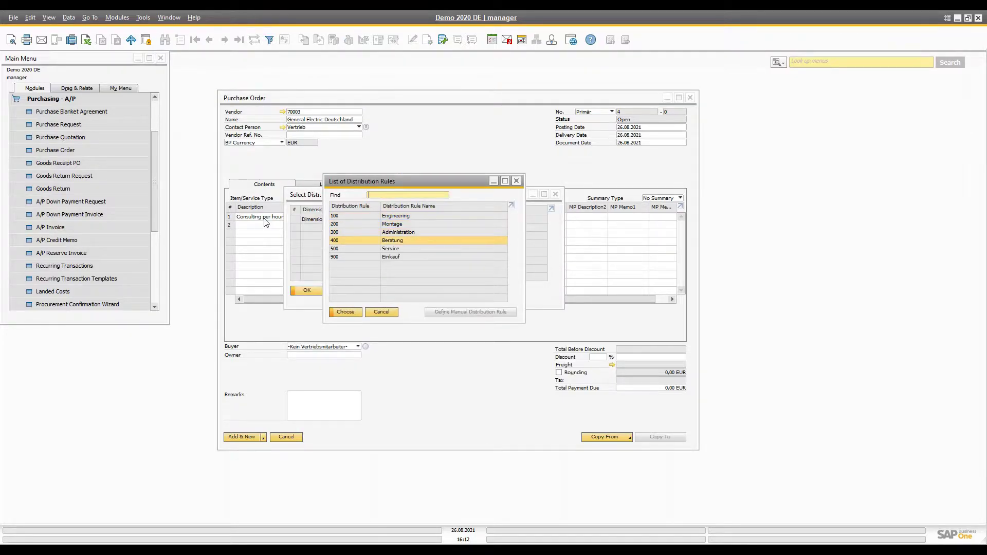
{"action": "key", "text": "Return"}
{"action": "key", "text": "Return"}
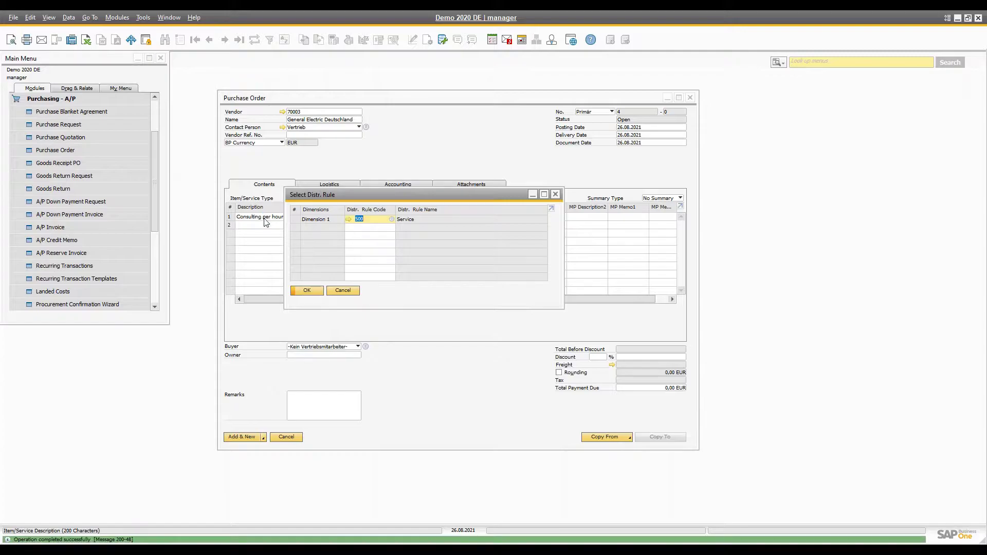
- Set the consulting line's total to 120 EUR and add the purchase order
{"action": "key", "text": "Tab"}
{"action": "key", "text": "Tab"}
{"action": "type", "text": "1"}
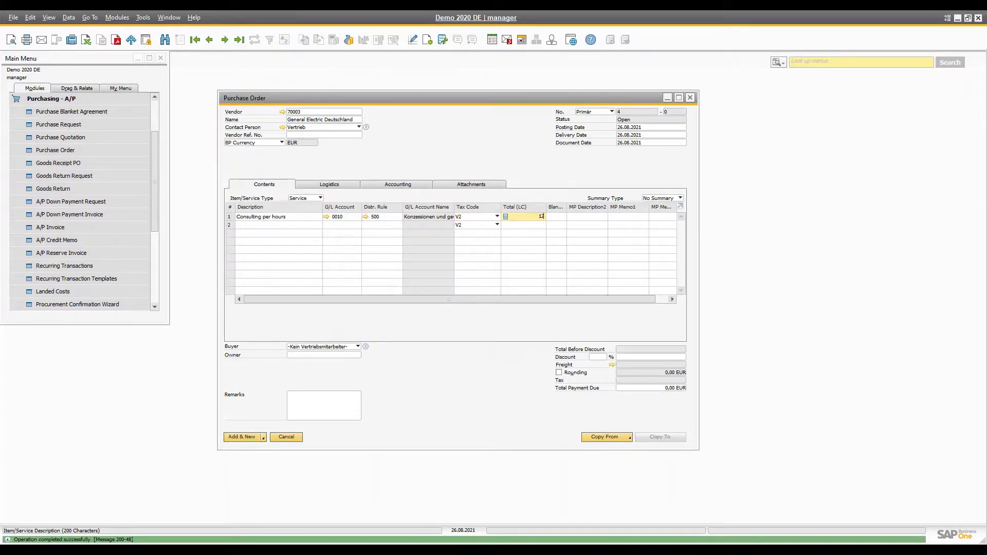
{"action": "type", "text": "20"}
{"action": "key", "text": "Tab"}
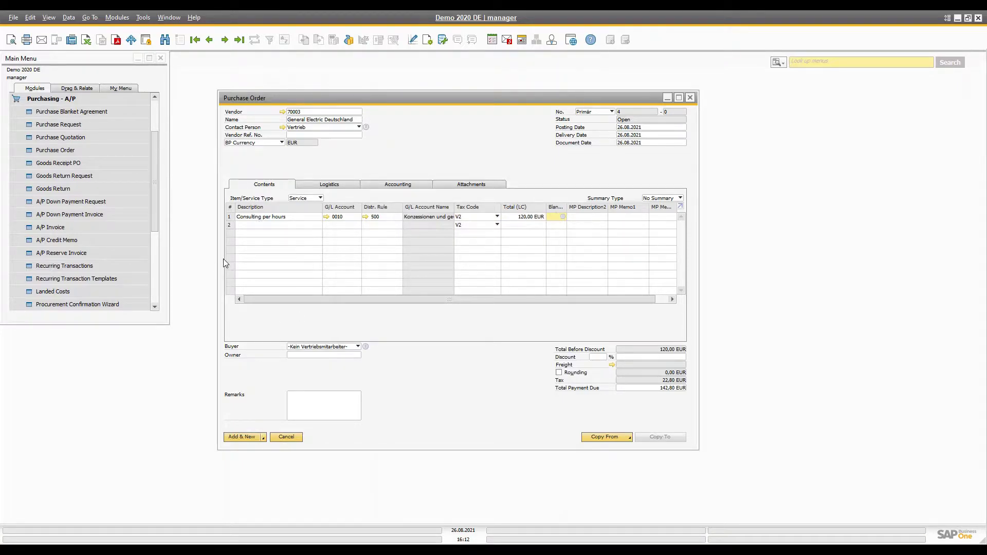
{"action": "left_click", "coordinate": [239, 437]}
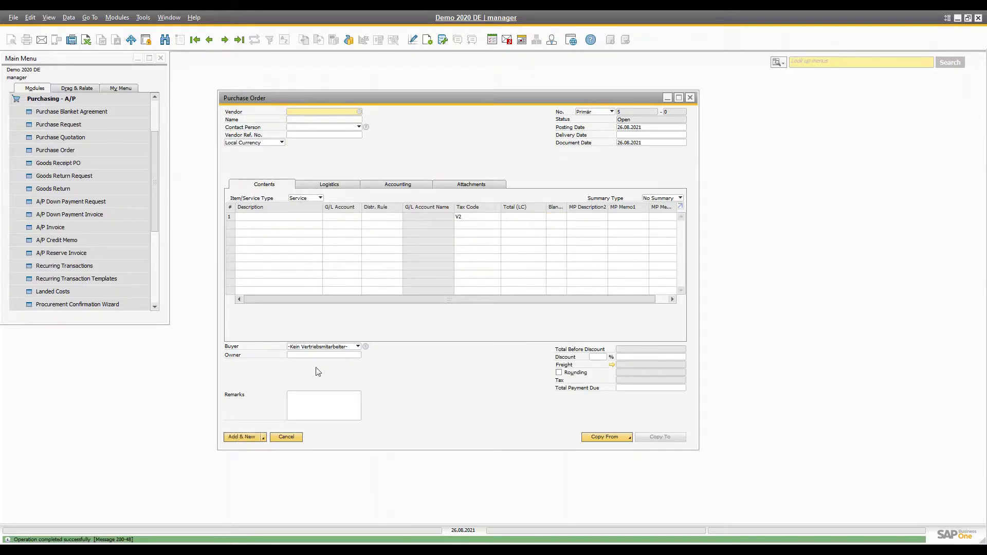
- Bring up the most recently added purchase order and examine its service line description
{"action": "left_click", "coordinate": [239, 40]}
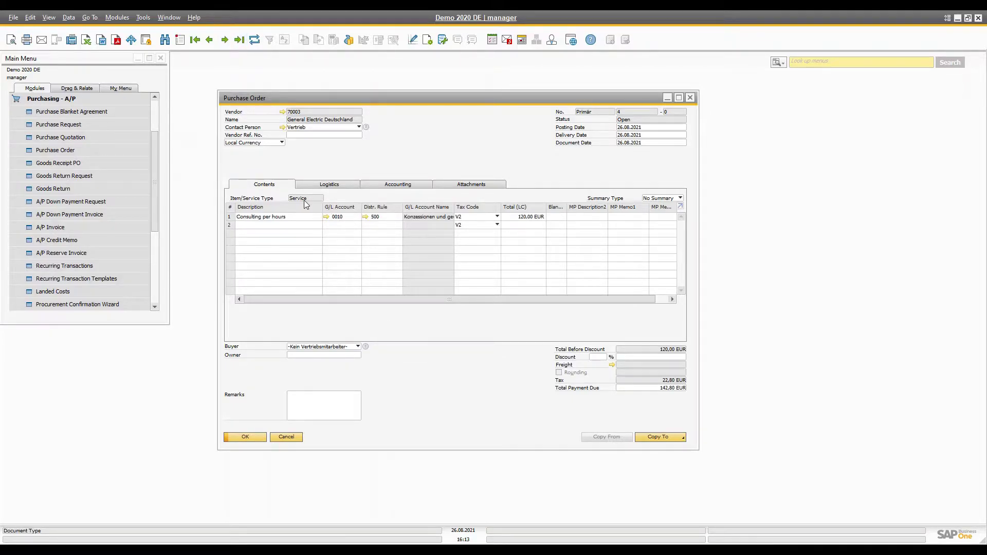
{"action": "left_click", "coordinate": [290, 218]}
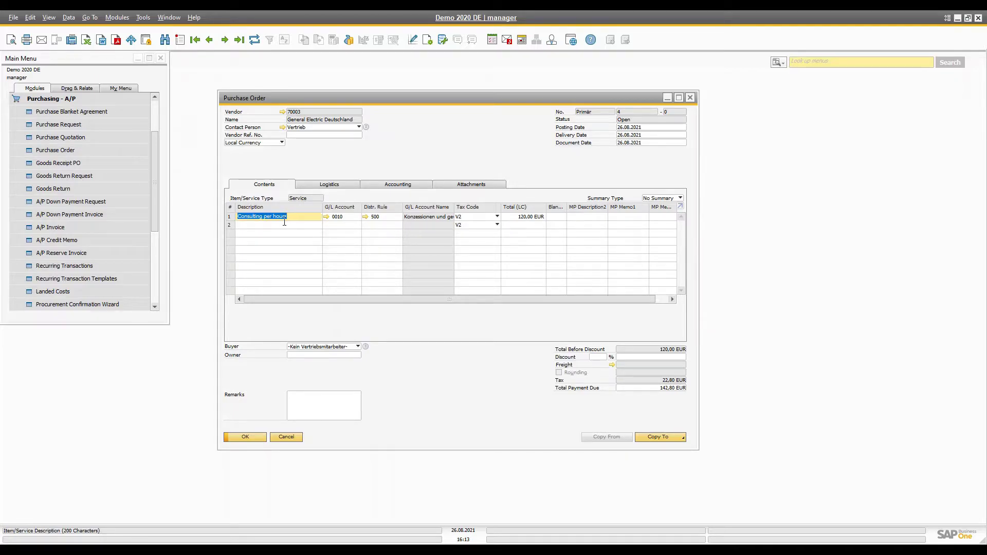
{"action": "key", "text": "End"}
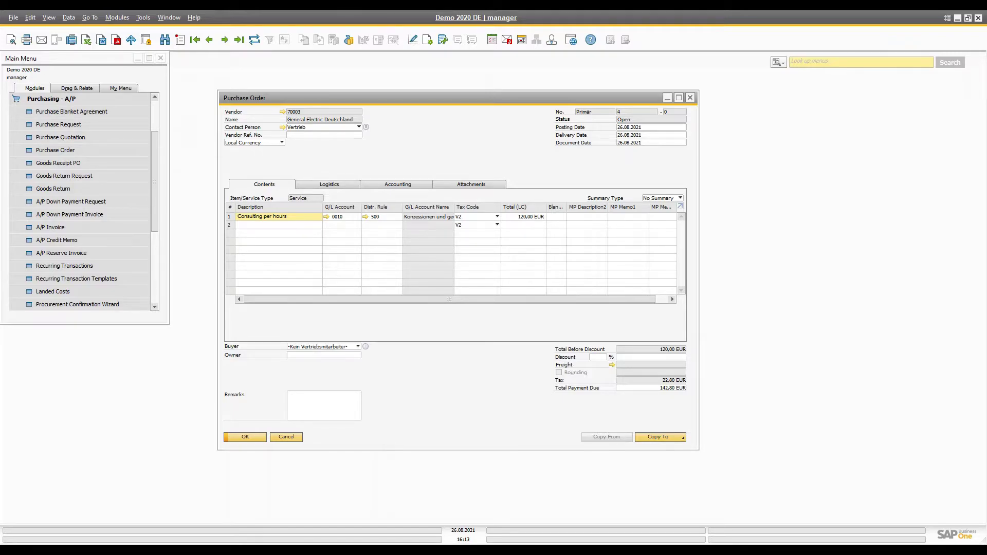
{"action": "left_click", "coordinate": [499, 397]}
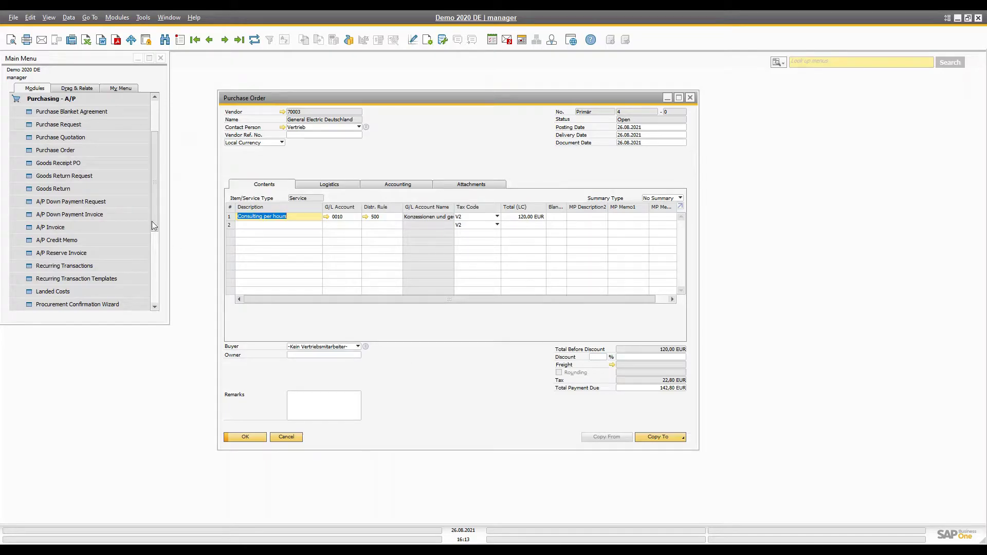
- Open the inventory item master data with a blank record for a new item
{"action": "left_click", "coordinate": [65, 99]}
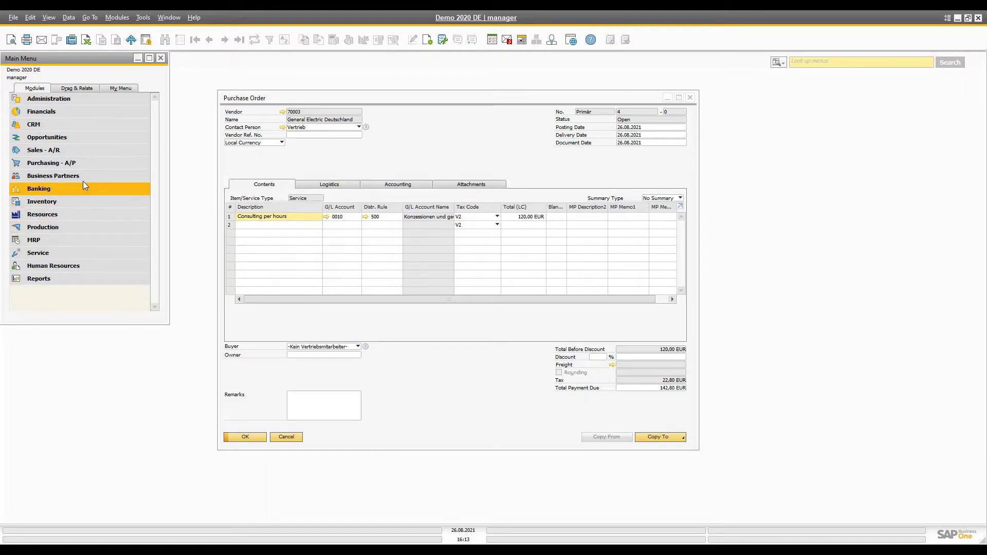
{"action": "left_click", "coordinate": [52, 202]}
{"action": "left_click", "coordinate": [57, 215]}
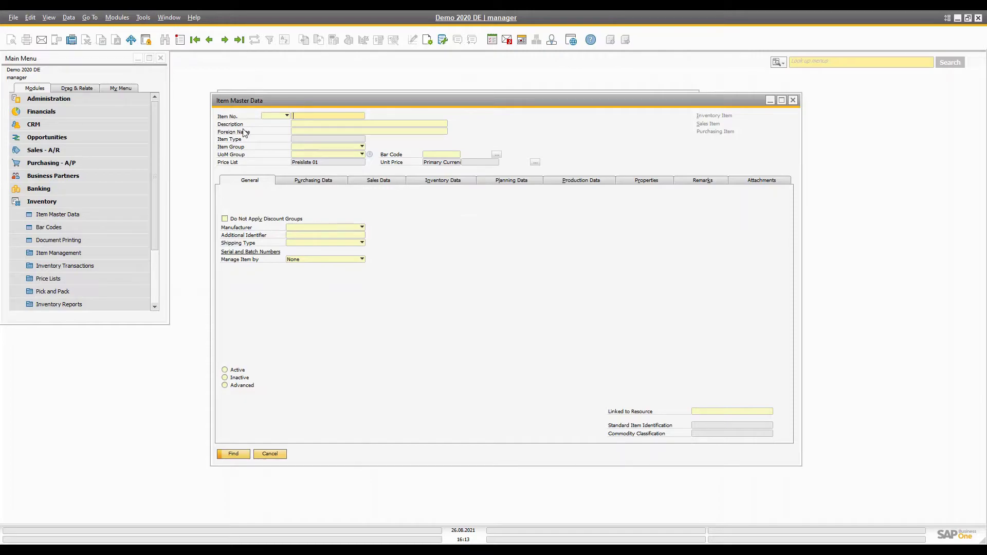
{"action": "key", "text": "ctrl+a"}
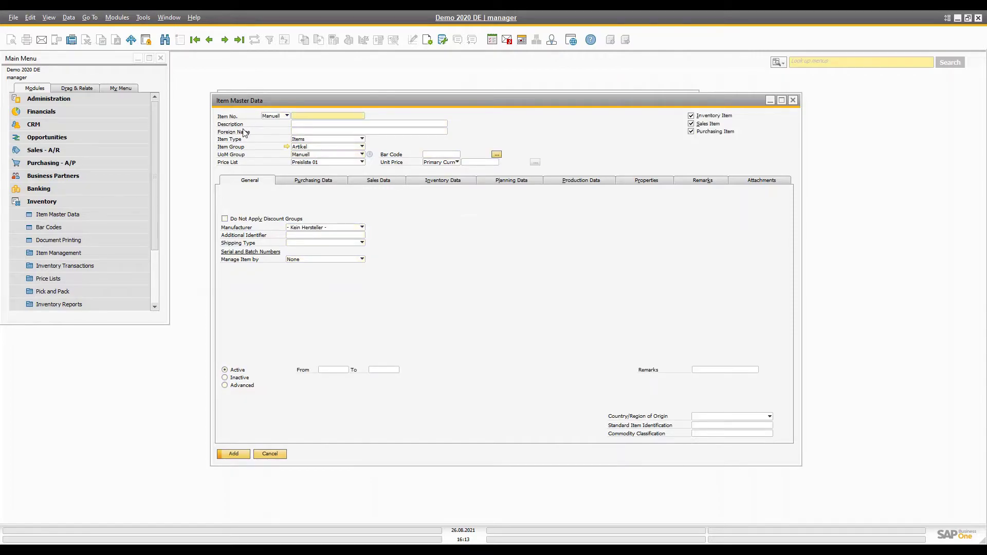
- Enter "consulting" as the new item's number and "consulting per hours" as its description
{"action": "type", "text": "consulting"}
{"action": "key", "text": "Tab"}
{"action": "type", "text": "consul"}
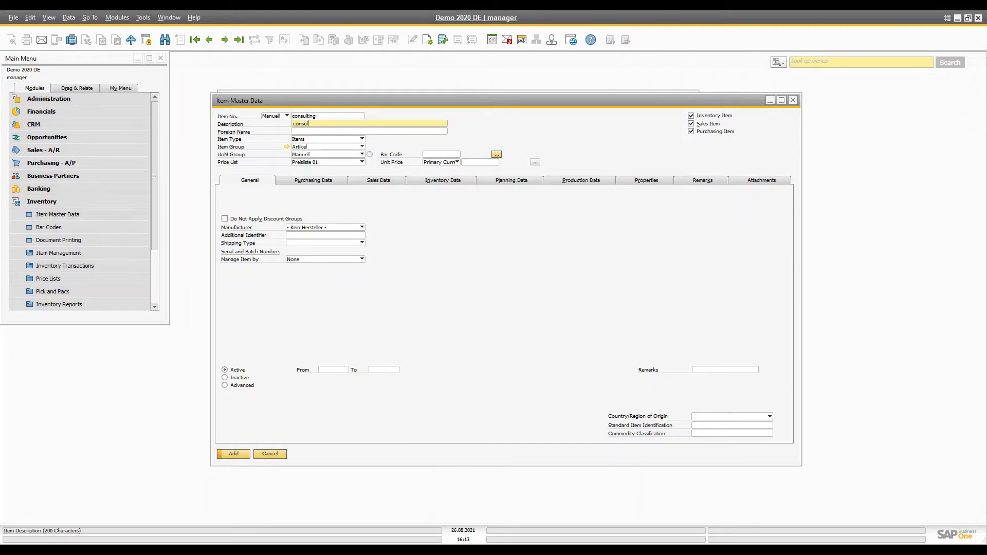
{"action": "type", "text": "ting per hours"}
{"action": "key", "text": "Tab"}
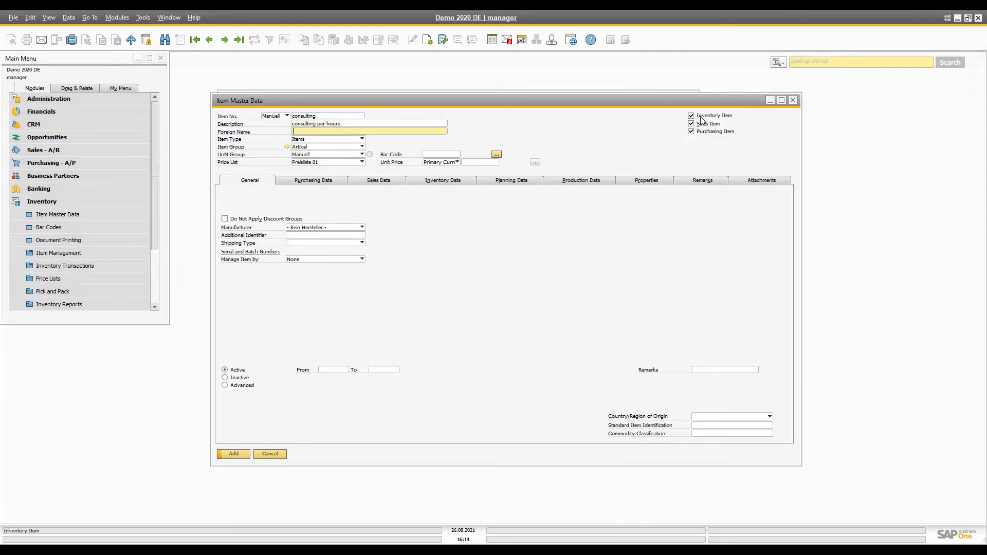
- Add the item as a Purchasing Item only, without Inventory Item and Sales Item, with a unit price of 120 EUR
{"action": "left_click", "coordinate": [702, 117]}
{"action": "left_click", "coordinate": [698, 124]}
{"action": "left_click", "coordinate": [471, 163]}
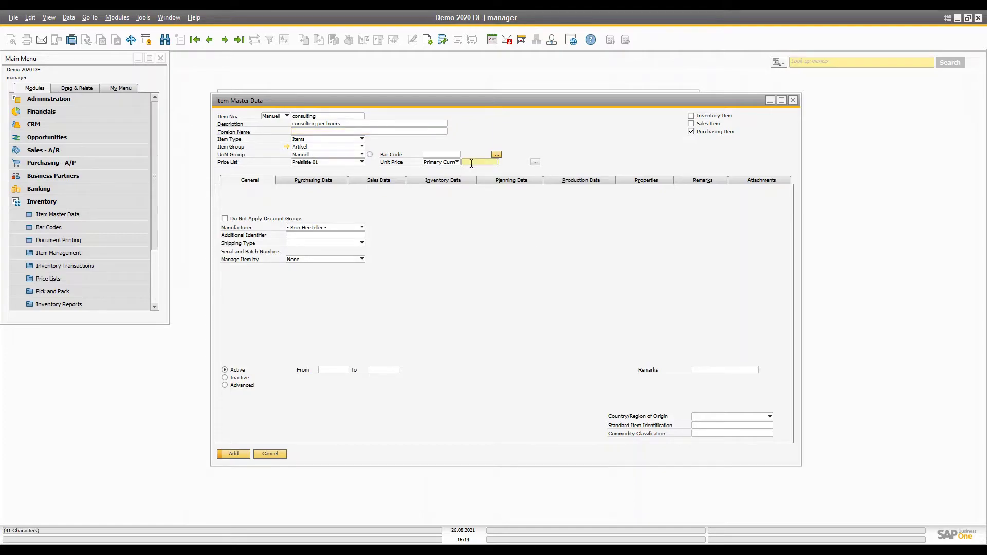
{"action": "type", "text": "120"}
{"action": "left_click", "coordinate": [327, 125]}
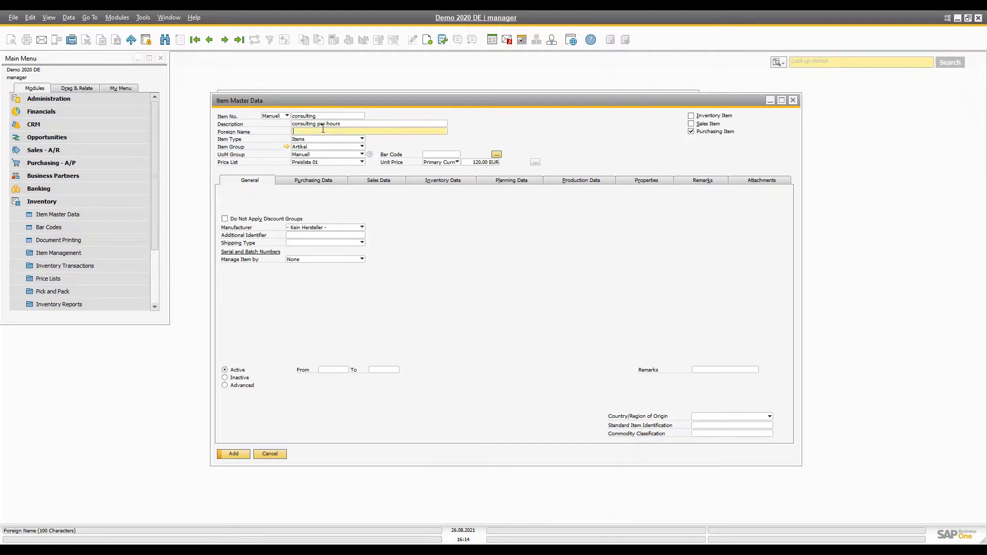
{"action": "left_click", "coordinate": [234, 454]}
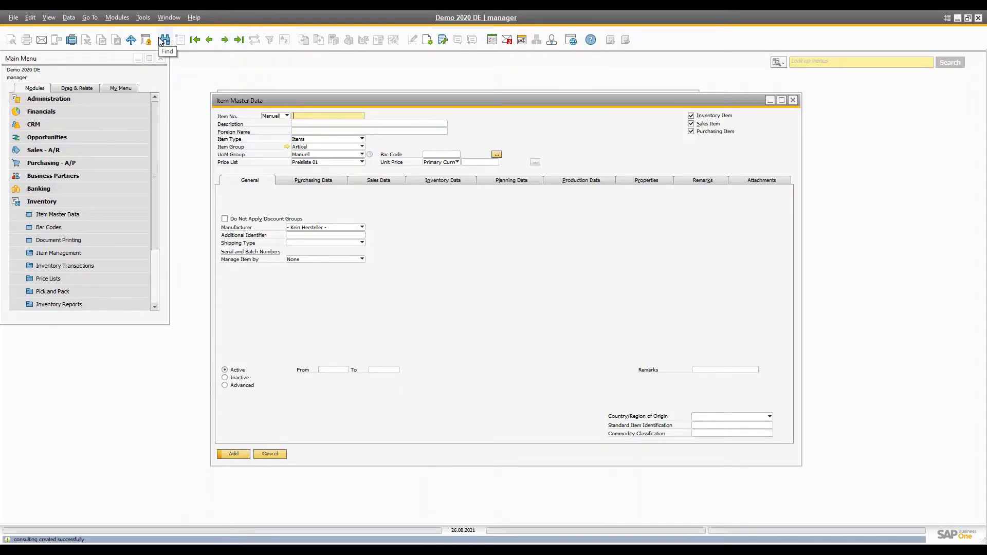
{"action": "left_click", "coordinate": [792, 100]}
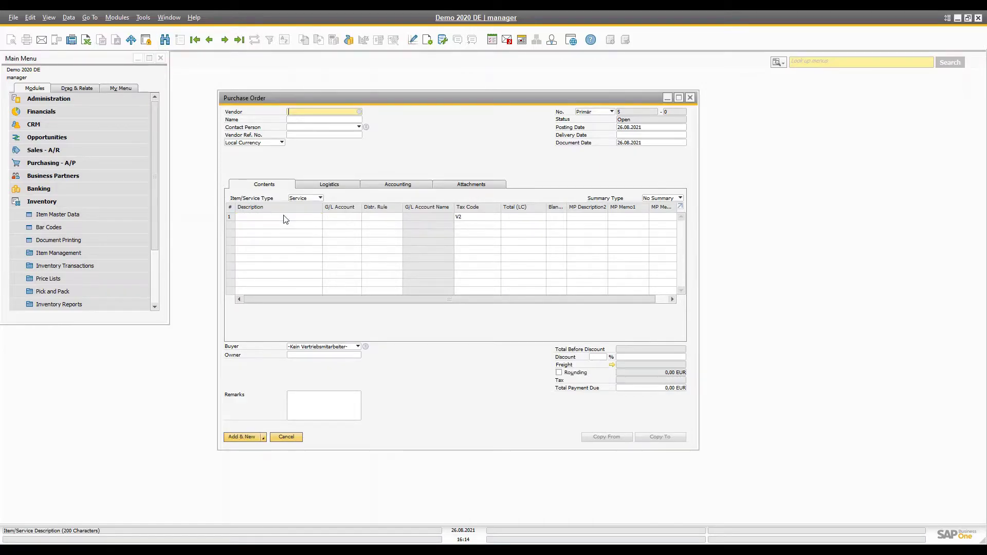
- Choose General Electric Deutschland as vendor of the new purchase order and set its Item/Service Type to Item
{"action": "left_click", "coordinate": [358, 112]}
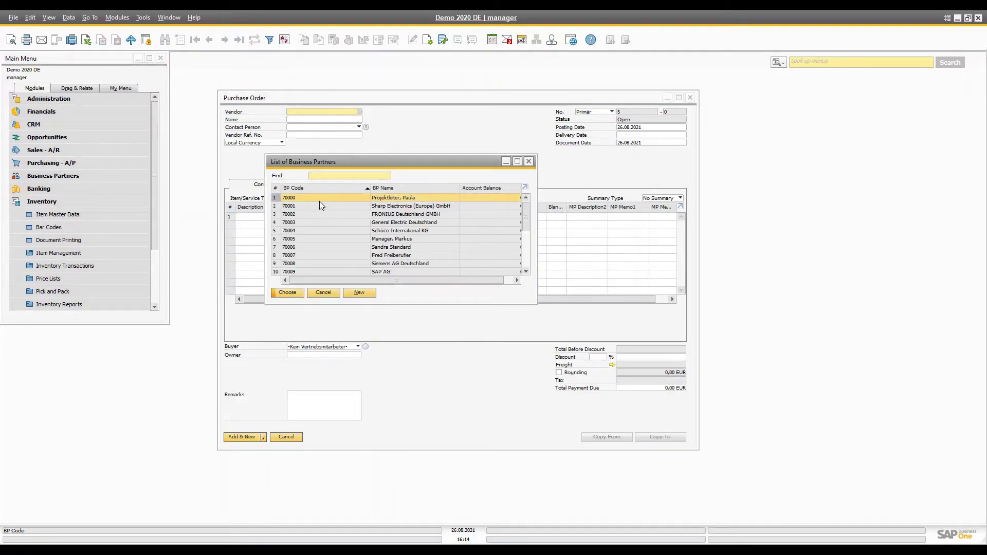
{"action": "double_click", "coordinate": [329, 222]}
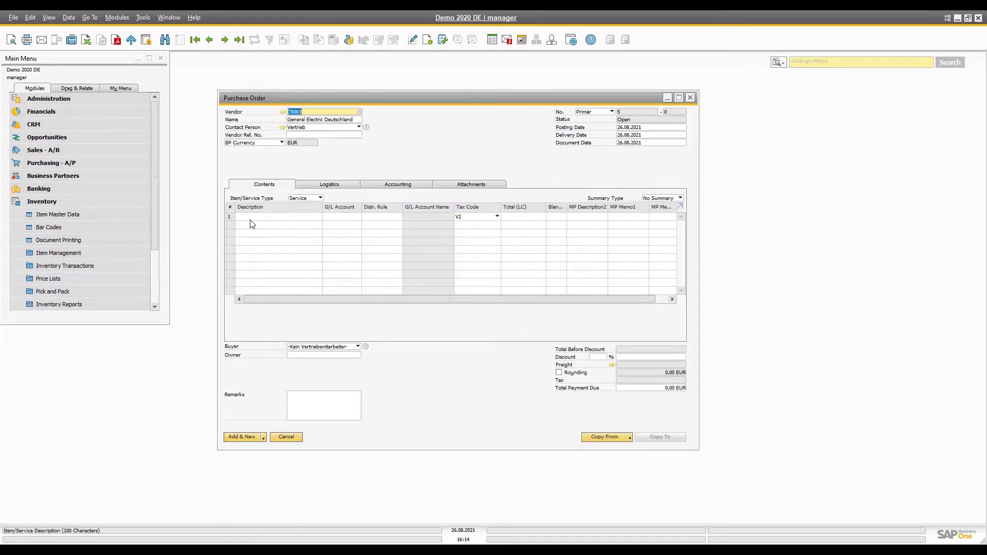
{"action": "left_click", "coordinate": [305, 197]}
{"action": "left_click", "coordinate": [300, 205]}
- Find the "consulting" item in the item list and add it to the first order line
{"action": "left_click", "coordinate": [251, 215]}
{"action": "key", "text": "Tab"}
{"action": "type", "text": "consult"}
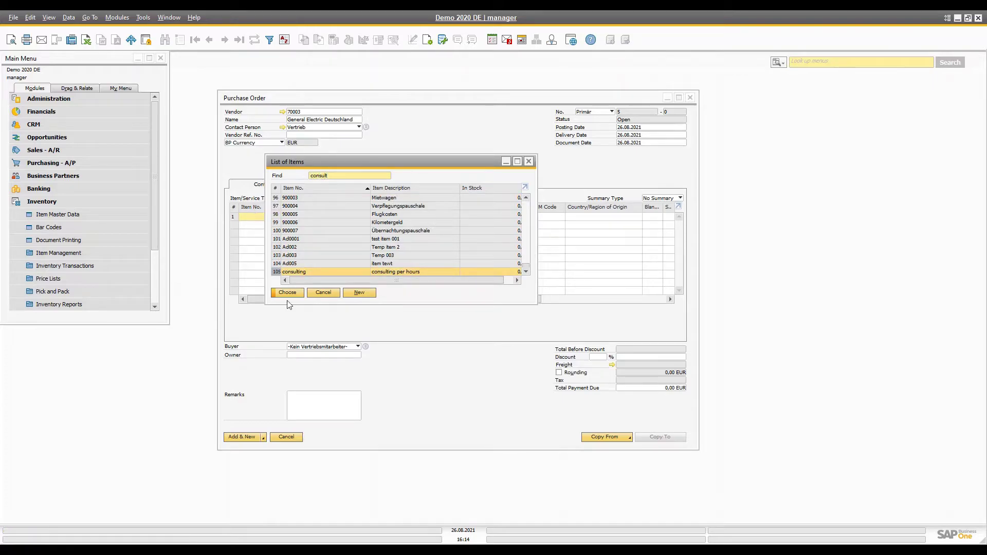
{"action": "double_click", "coordinate": [344, 272]}
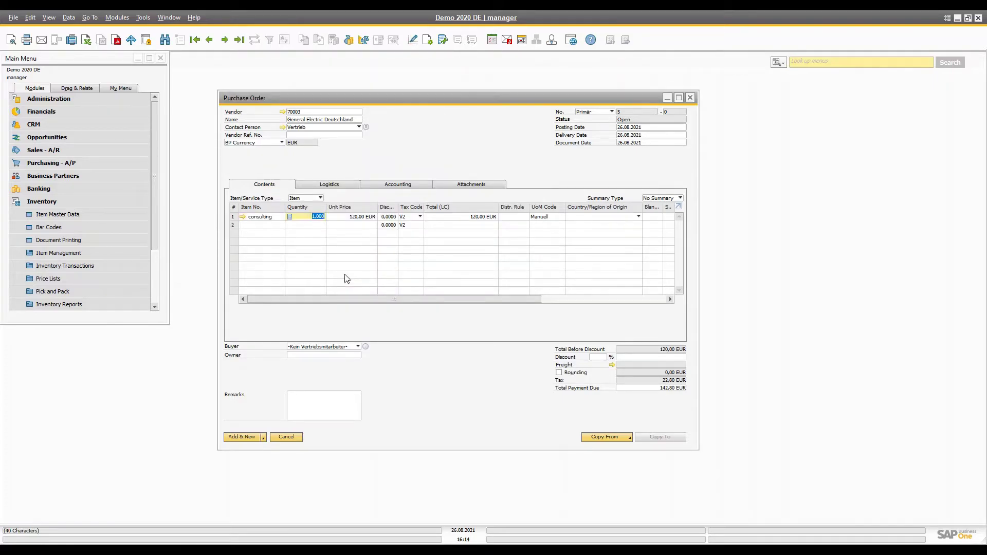
- Set the consulting line's quantity to 5 and its discount to 1, and add the purchase order
{"action": "type", "text": "5"}
{"action": "key", "text": "Tab"}
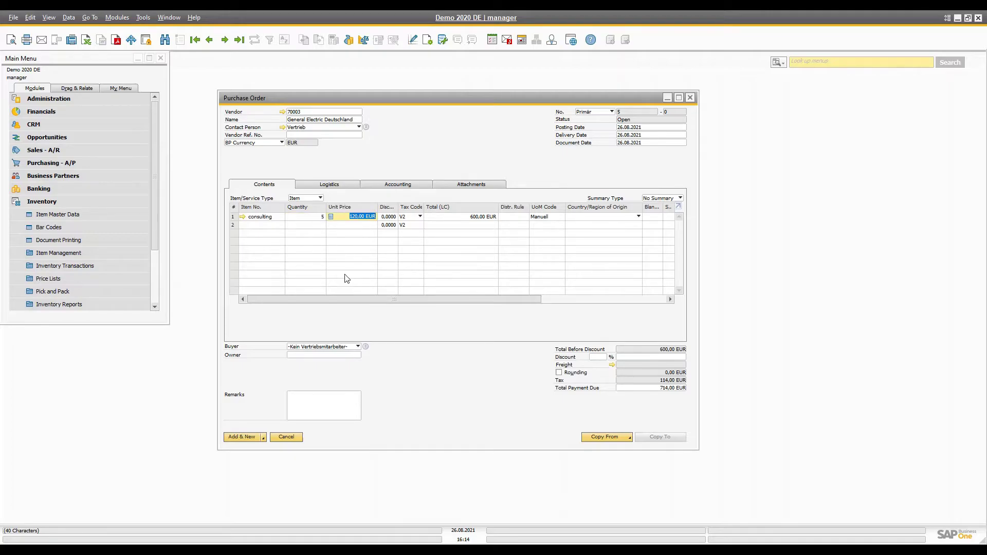
{"action": "key", "text": "Tab"}
{"action": "type", "text": "1"}
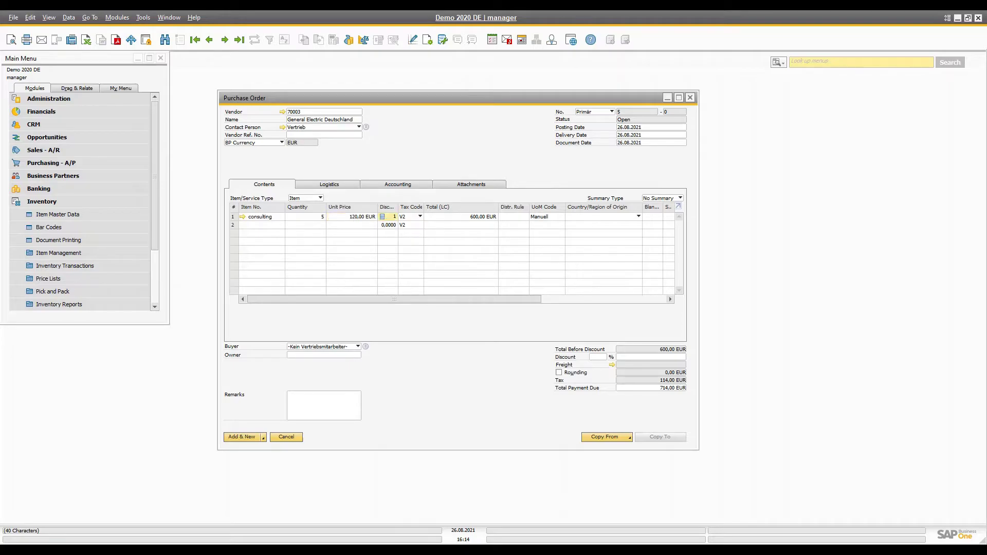
{"action": "key", "text": "Tab"}
{"action": "left_click", "coordinate": [241, 437]}
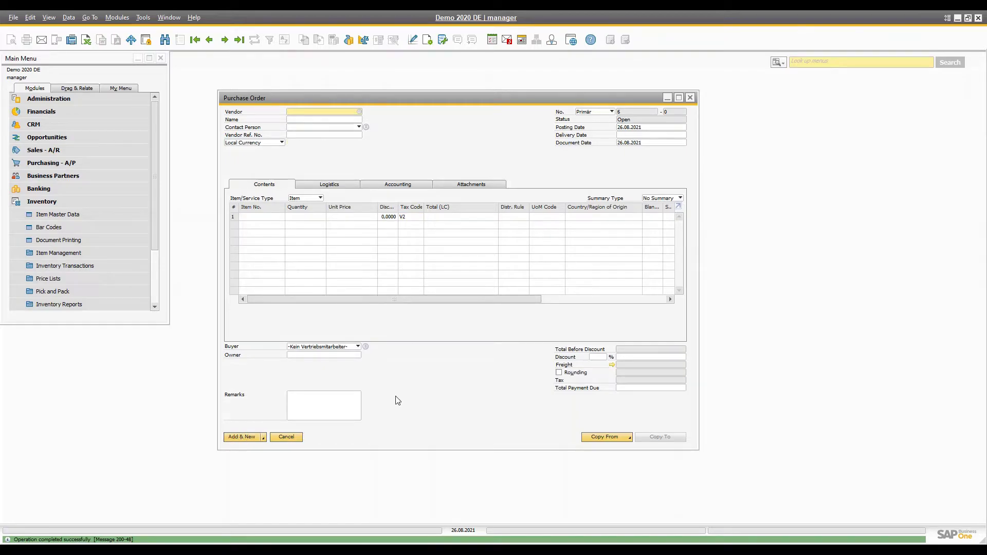
- Close the purchase order form and open purchasing's Recurring Transactions and the list of valid Recurring Transaction Templates
{"action": "left_click", "coordinate": [690, 99]}
{"action": "scroll", "coordinate": [86, 199], "scroll_direction": "down", "scroll_amount": 5}
{"action": "left_click", "coordinate": [41, 140]}
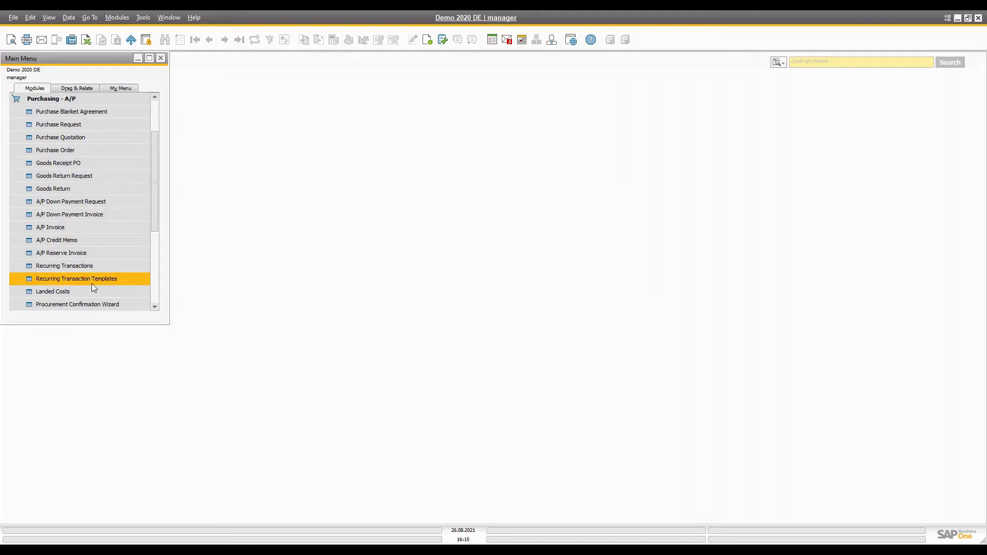
{"action": "left_click", "coordinate": [67, 268]}
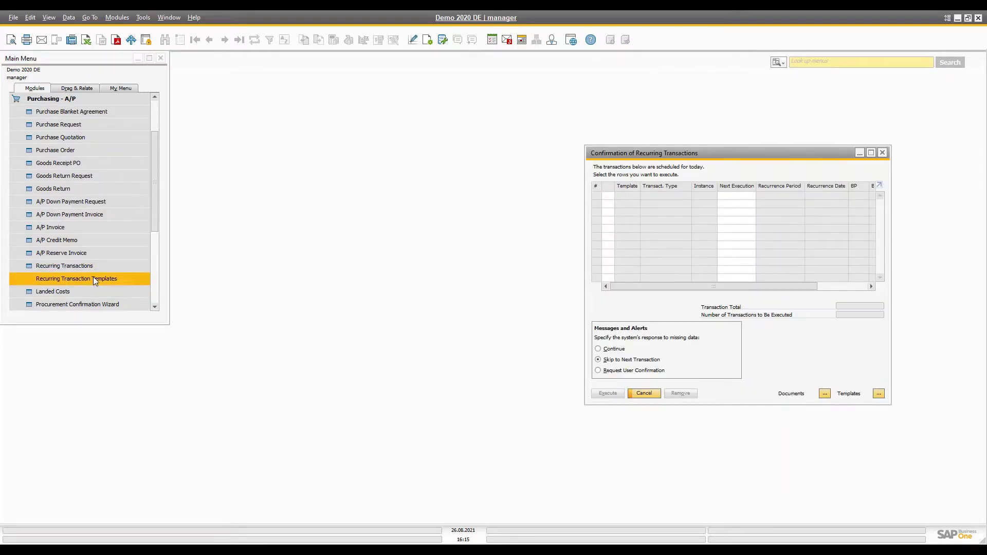
{"action": "left_click", "coordinate": [70, 278]}
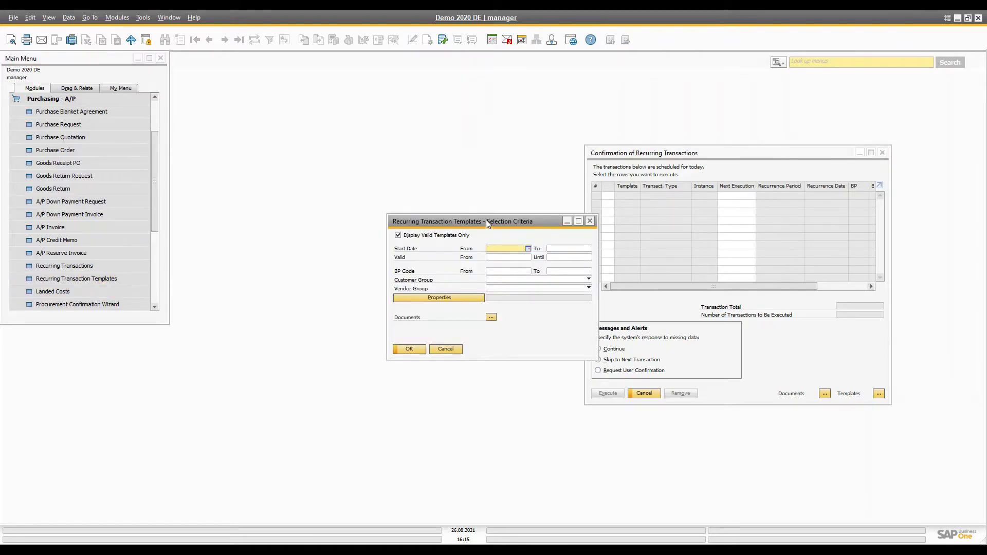
{"action": "left_click_drag", "start_coordinate": [486, 220], "coordinate": [457, 217]}
{"action": "left_click", "coordinate": [380, 346]}
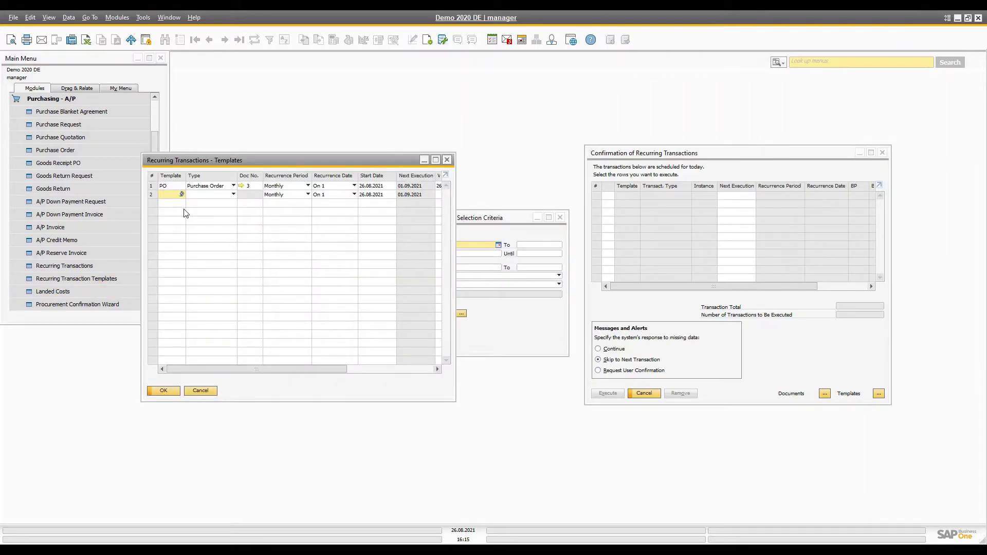
- Review the document types available for the existing PO template
{"action": "left_click", "coordinate": [157, 186]}
{"action": "double_click", "coordinate": [171, 185]}
{"action": "left_click", "coordinate": [171, 186]}
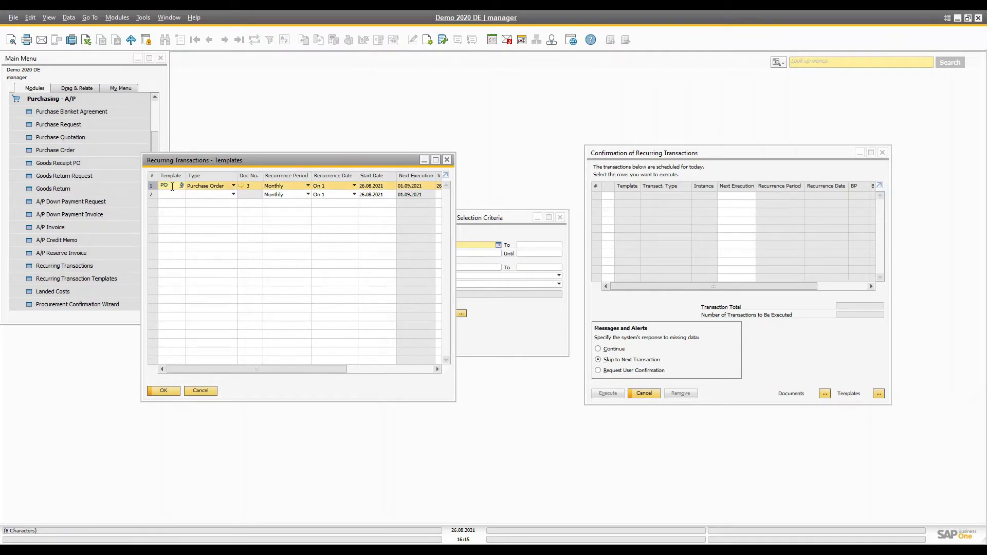
{"action": "left_click", "coordinate": [218, 188]}
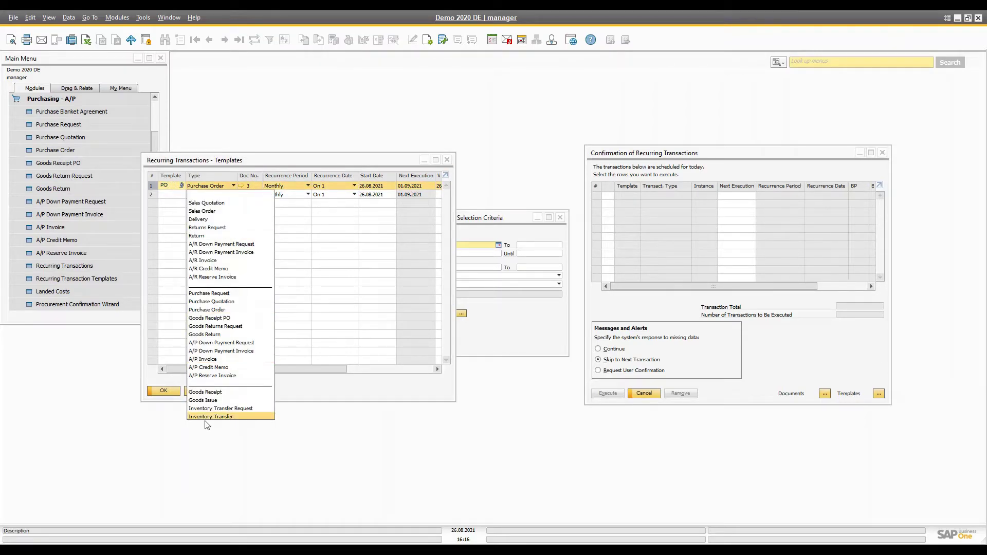
{"action": "left_click", "coordinate": [305, 392]}
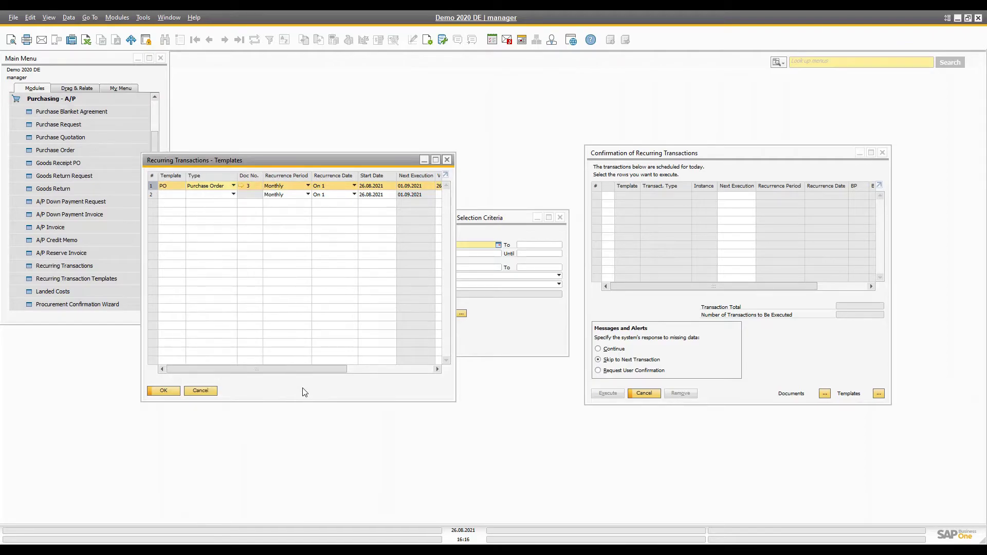
- Examine the PO template's recurrence period and date options, start date and validity, and close the template list
{"action": "left_click", "coordinate": [285, 186]}
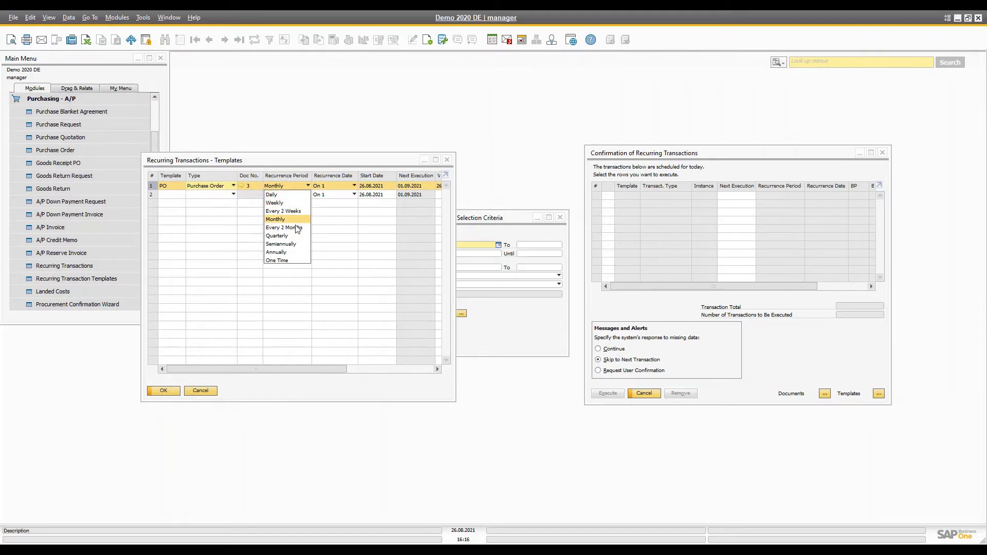
{"action": "left_click", "coordinate": [337, 187]}
{"action": "left_click", "coordinate": [346, 186]}
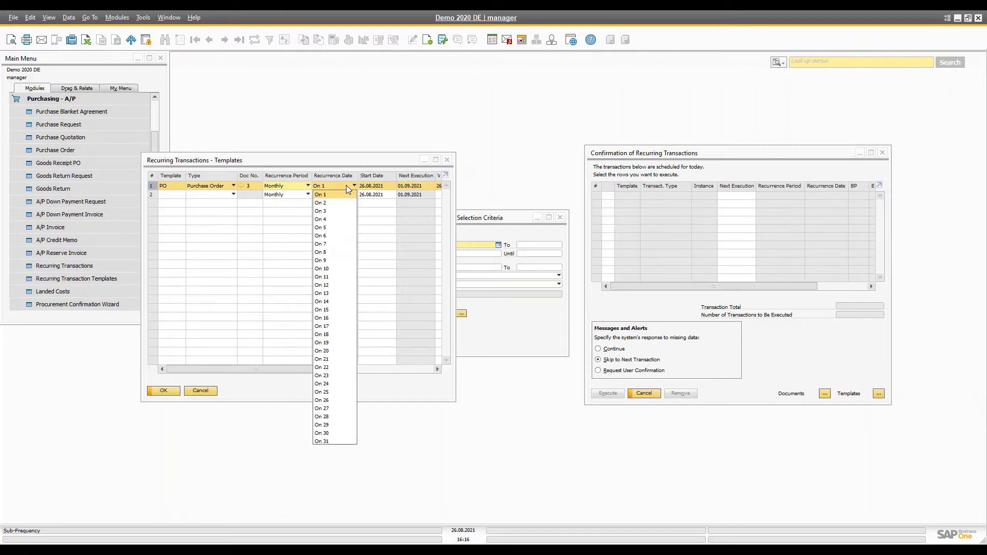
{"action": "left_click", "coordinate": [393, 186]}
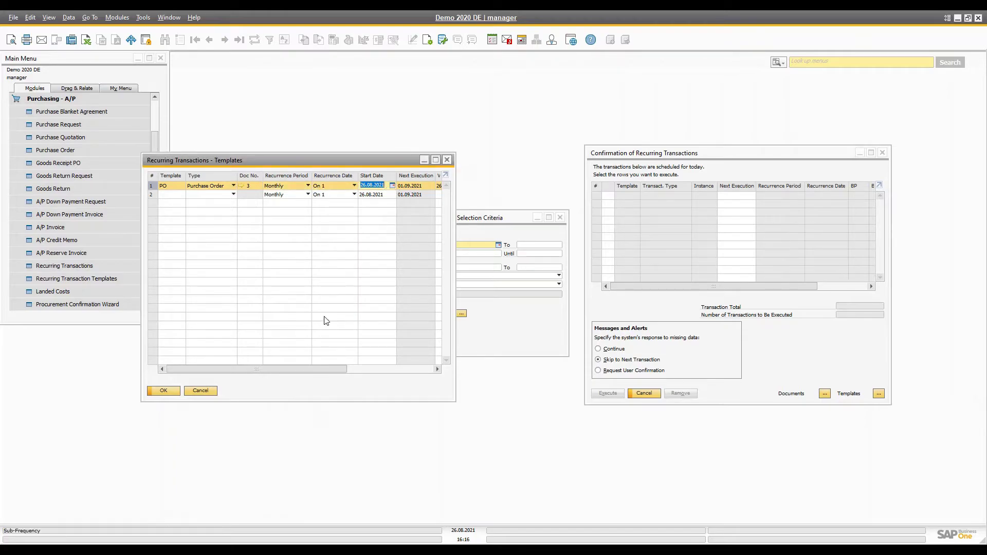
{"action": "left_click", "coordinate": [409, 369]}
{"action": "left_click", "coordinate": [316, 186]}
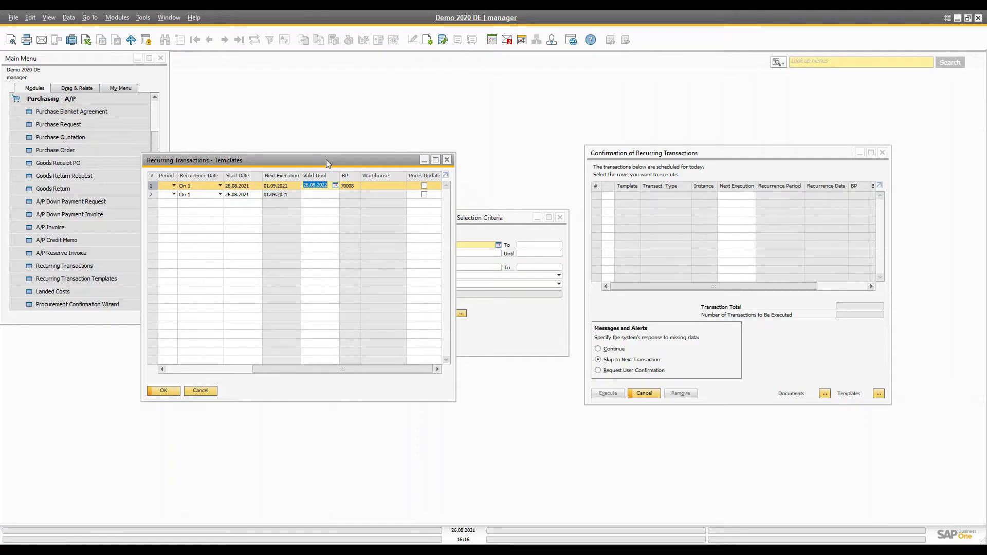
{"action": "left_click_drag", "start_coordinate": [326, 160], "coordinate": [356, 111]}
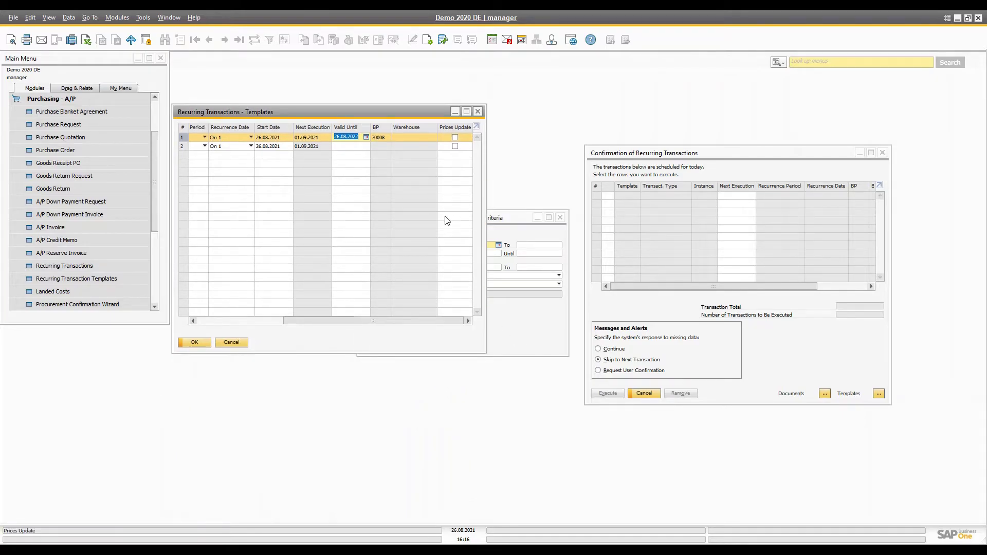
{"action": "left_click", "coordinate": [201, 342]}
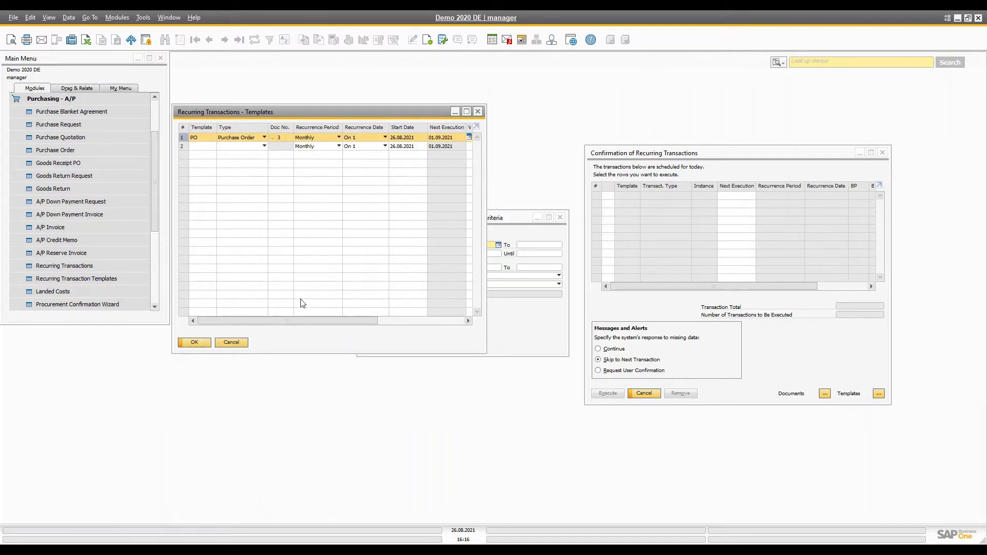
{"action": "left_click", "coordinate": [194, 343]}
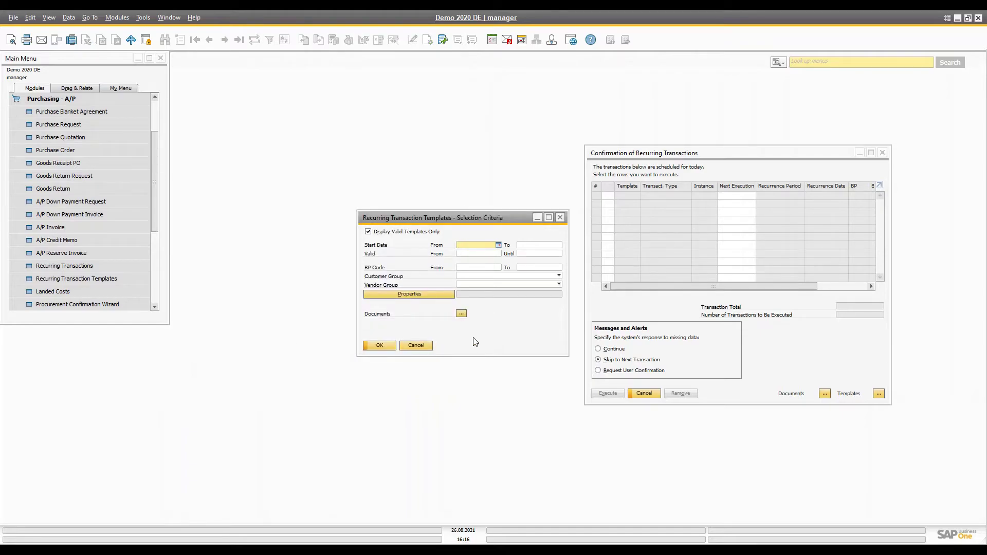
- Reopen the template list and add a second template named POO with the type Purchase Order
{"action": "left_click", "coordinate": [793, 295]}
{"action": "left_click", "coordinate": [378, 345]}
{"action": "left_click", "coordinate": [213, 145]}
{"action": "type", "text": "PO"}
{"action": "key", "text": "Tab"}
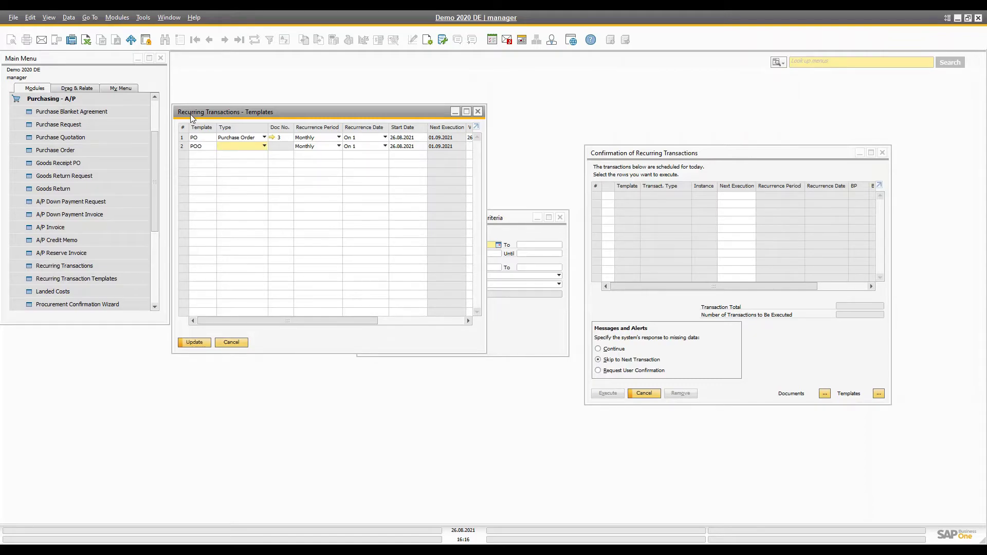
{"action": "key", "text": "alt+Down"}
{"action": "key", "text": "Down"}
{"action": "key", "text": "Down"}
{"action": "key", "text": "Down"}
{"action": "key", "text": "Down"}
{"action": "key", "text": "Down"}
{"action": "key", "text": "Down"}
{"action": "key", "text": "Down"}
{"action": "key", "text": "Down"}
{"action": "key", "text": "Down"}
{"action": "key", "text": "Down"}
{"action": "key", "text": "Down"}
{"action": "key", "text": "Down"}
{"action": "key", "text": "Return"}
{"action": "key", "text": "Tab"}
{"action": "key", "text": "Tab"}
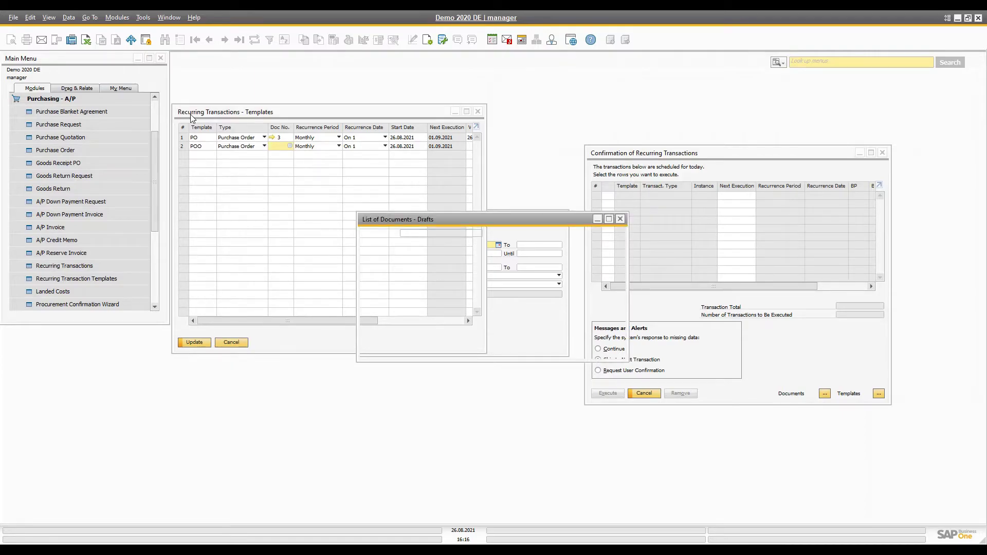
{"action": "key", "text": "Return"}
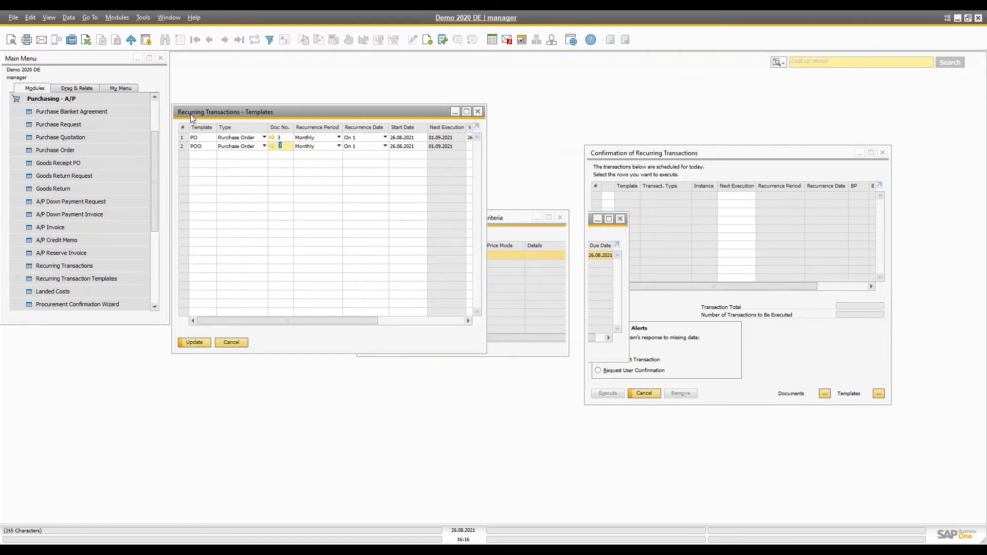
{"action": "key", "text": "BackSpace"}
- Start a new draft purchase order for the POO template with General Electric Deutschland as vendor
{"action": "key", "text": "Tab"}
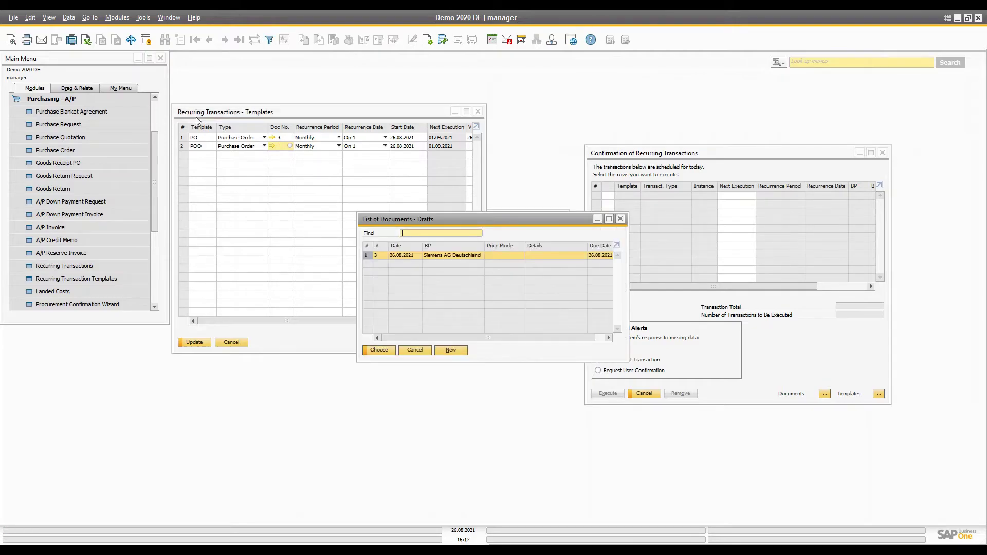
{"action": "left_click", "coordinate": [451, 350]}
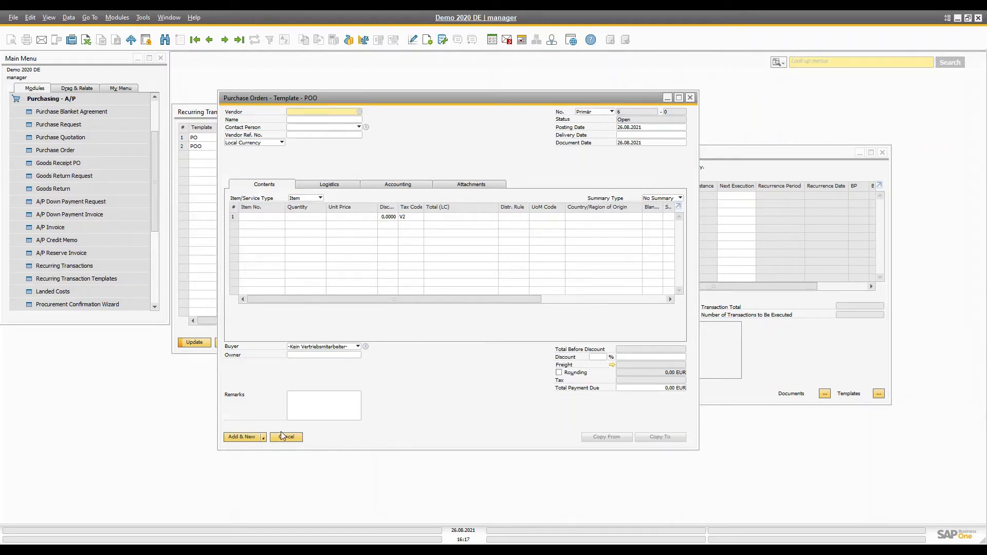
{"action": "key", "text": "Tab"}
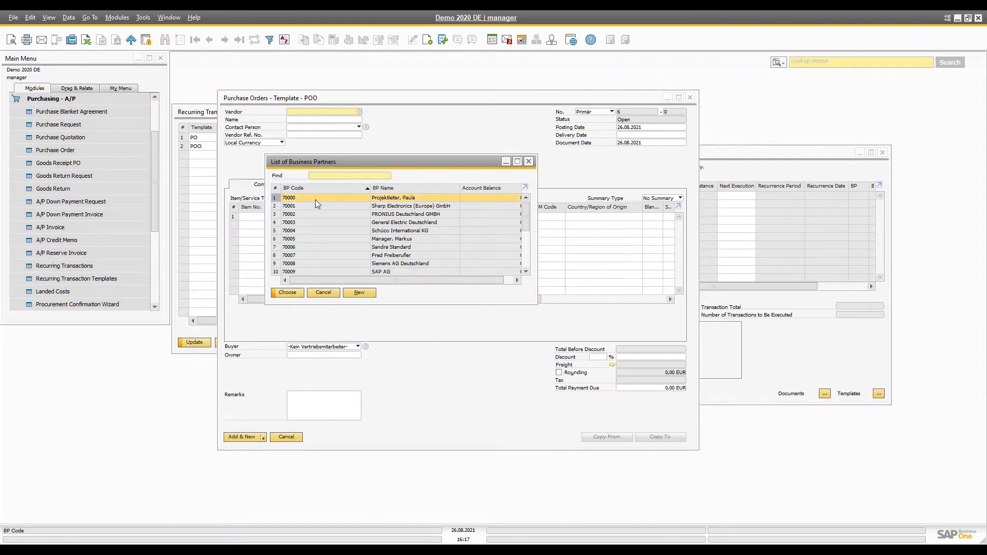
{"action": "double_click", "coordinate": [308, 222]}
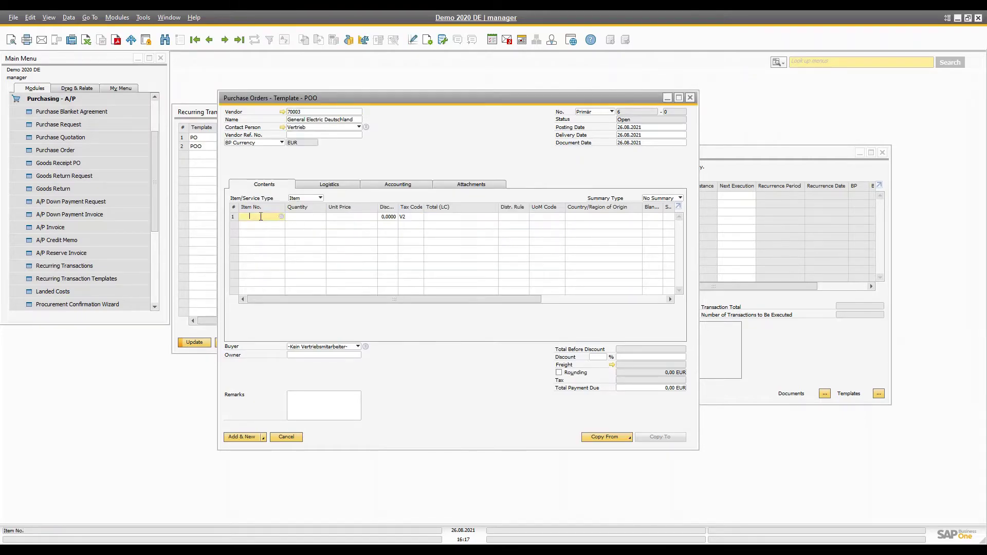
- Enter the consulting item with quantity 5 on the first line and add the template's draft purchase order
{"action": "key", "text": "Tab"}
{"action": "type", "text": "consul"}
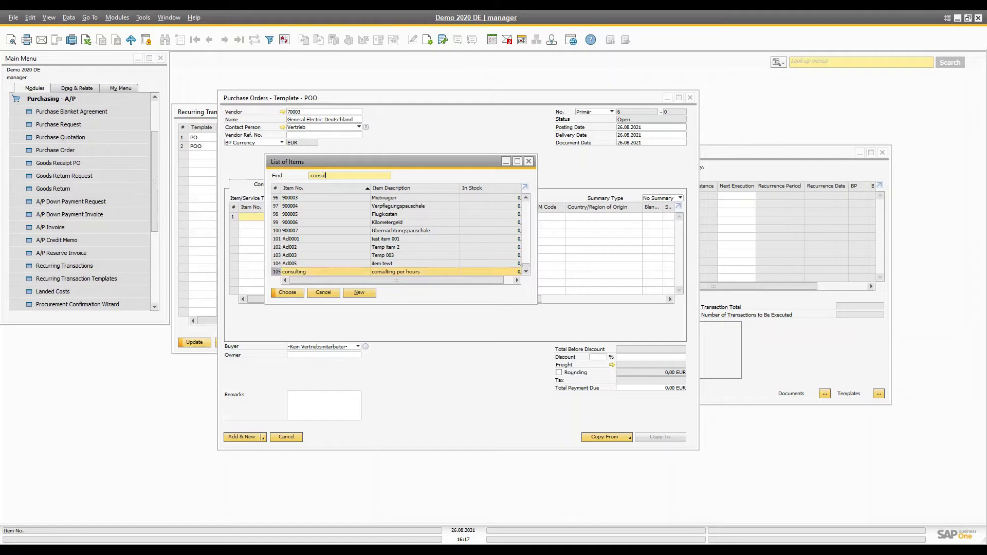
{"action": "key", "text": "Return"}
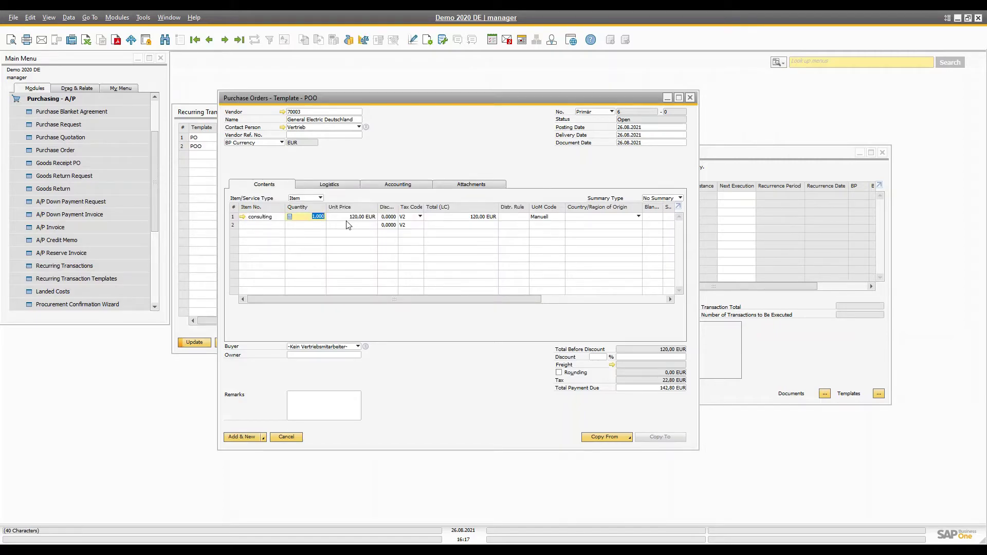
{"action": "key", "text": "Tab"}
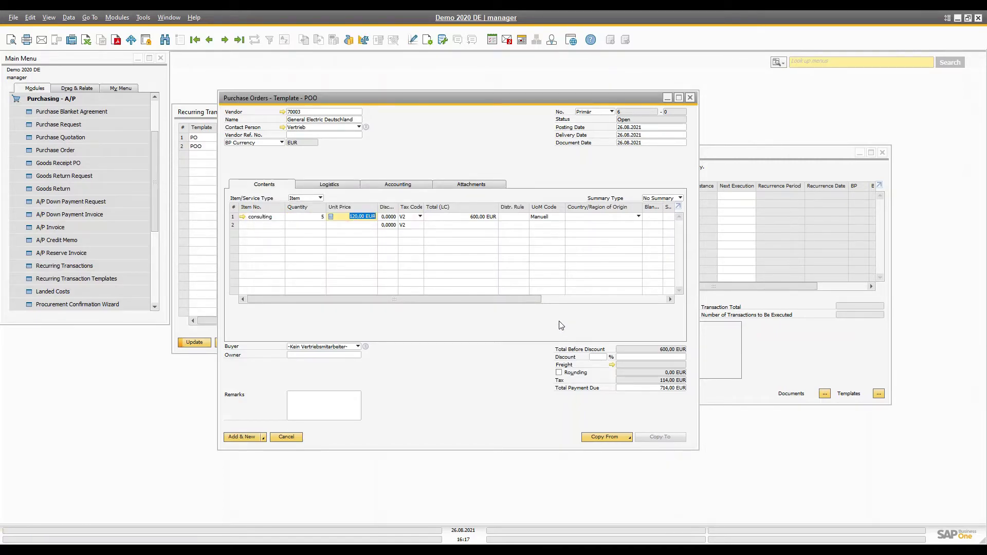
{"action": "left_click", "coordinate": [244, 437]}
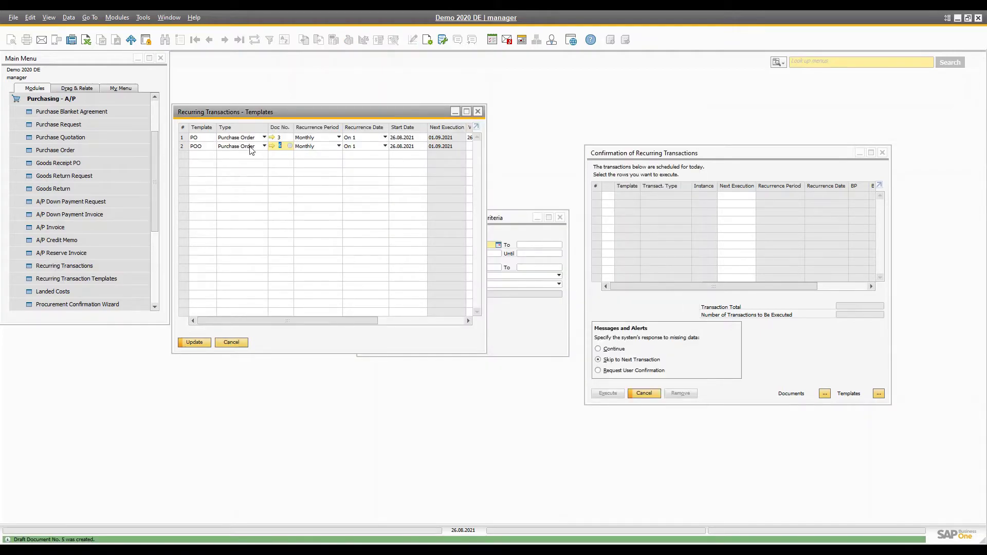
- Set the POO template's recurrence period to One Time and try to save the template list
{"action": "left_click", "coordinate": [314, 146]}
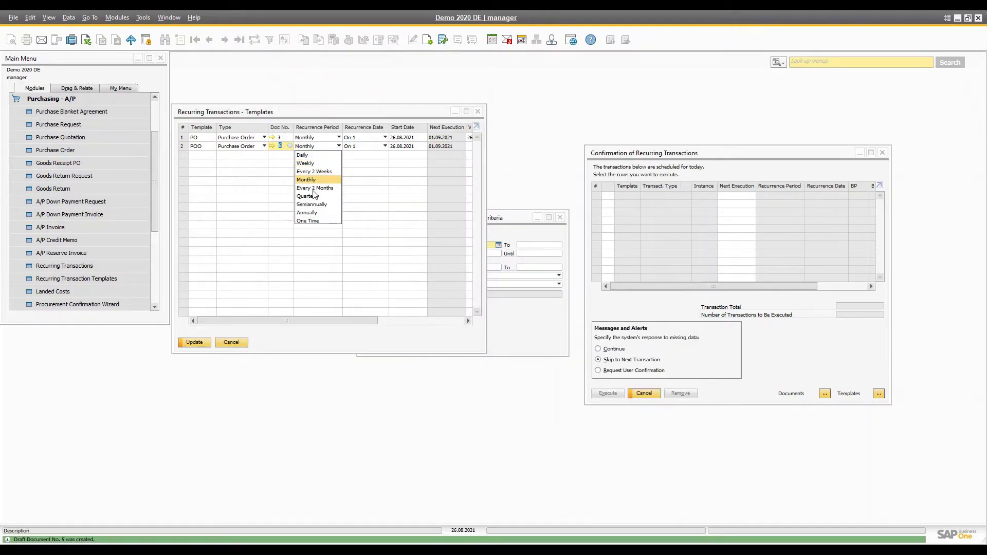
{"action": "left_click", "coordinate": [307, 221]}
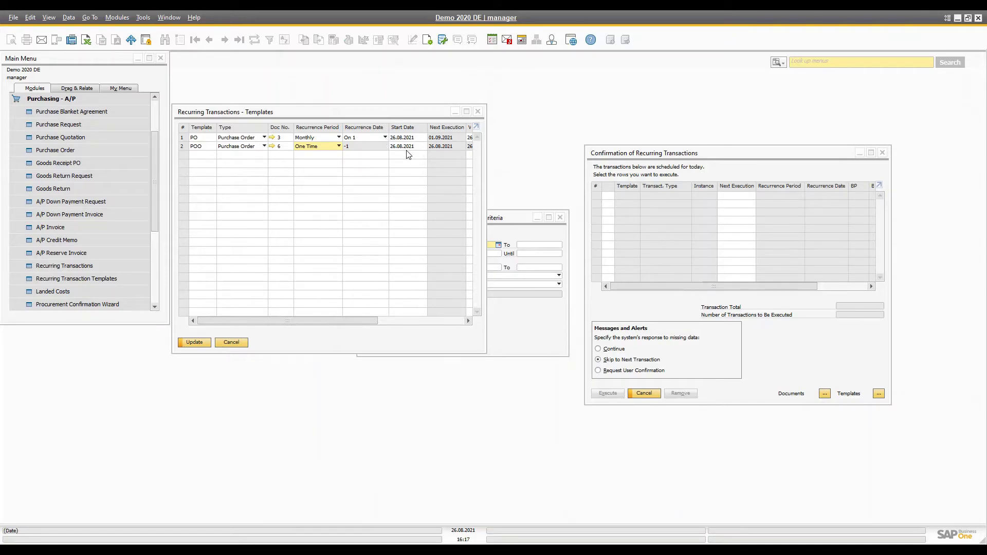
{"action": "left_click", "coordinate": [391, 321]}
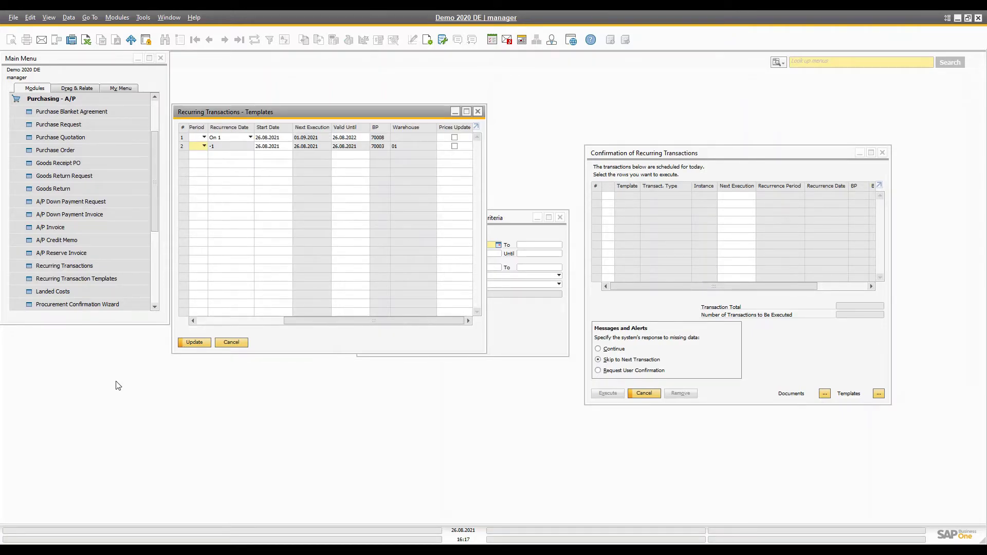
{"action": "left_click", "coordinate": [191, 343]}
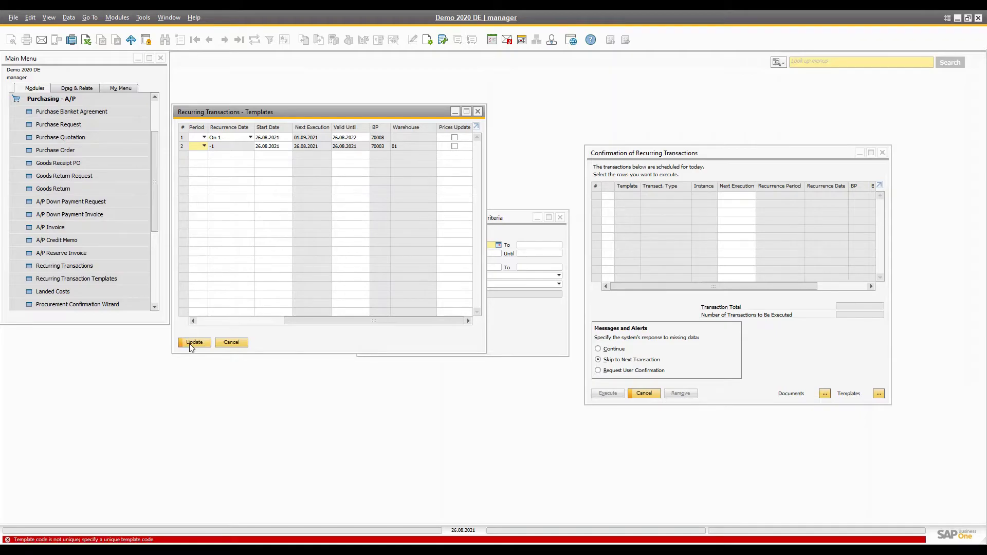
- Rename the POO template as PO2 and save the template list
{"action": "left_click", "coordinate": [220, 321]}
{"action": "double_click", "coordinate": [201, 148]}
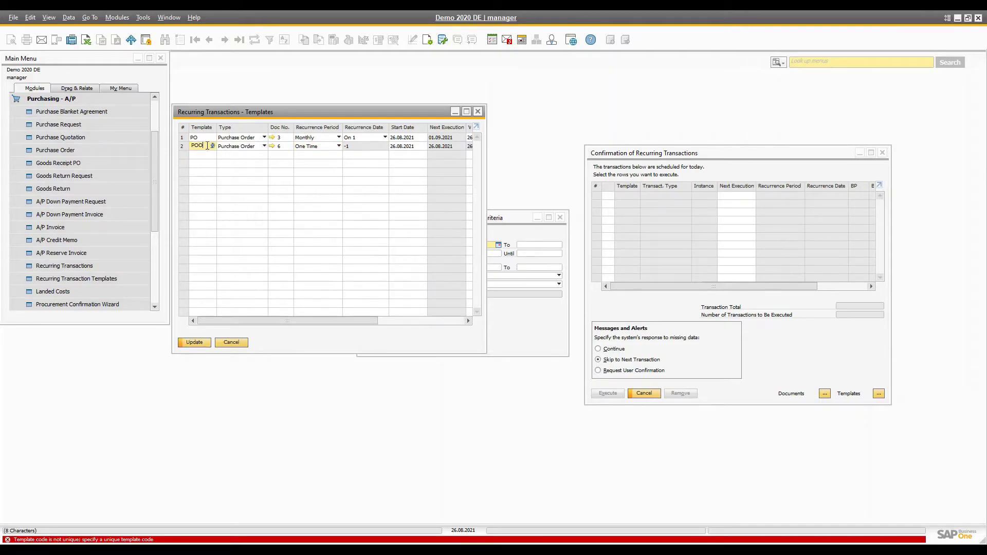
{"action": "type", "text": "PO2"}
{"action": "key", "text": "Tab"}
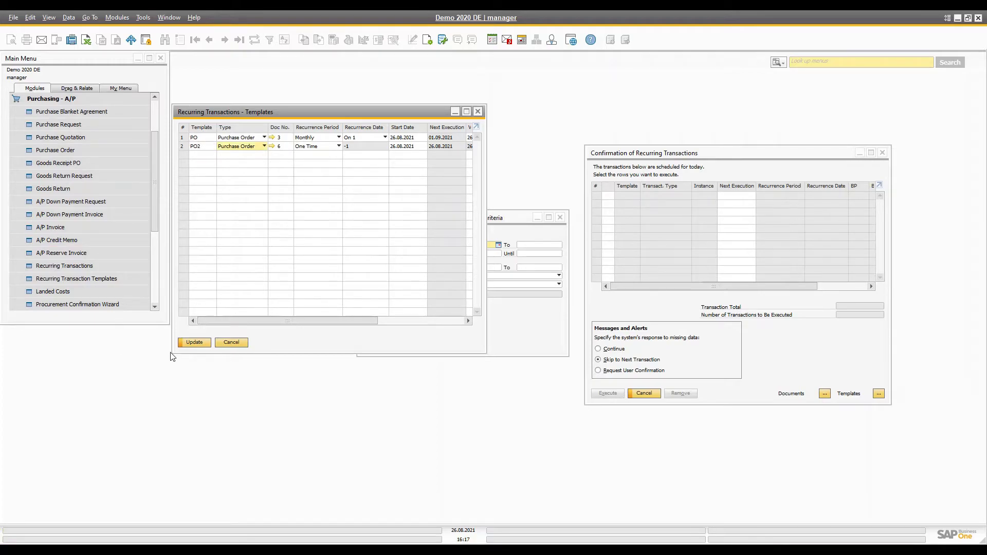
{"action": "left_click", "coordinate": [198, 343]}
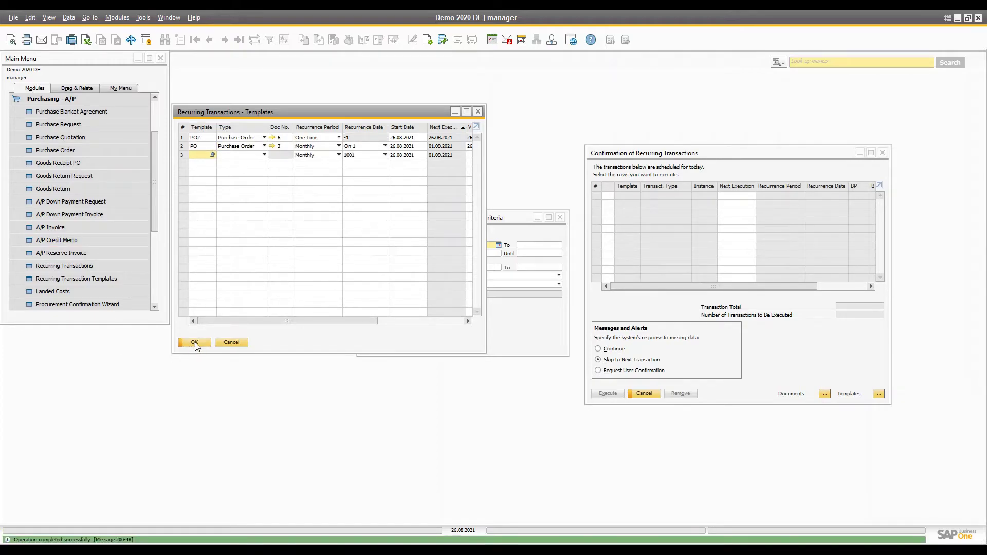
- Close the recurring transactions confirmation window and reopen the list of recurring transactions scheduled for today
{"action": "left_click", "coordinate": [627, 164]}
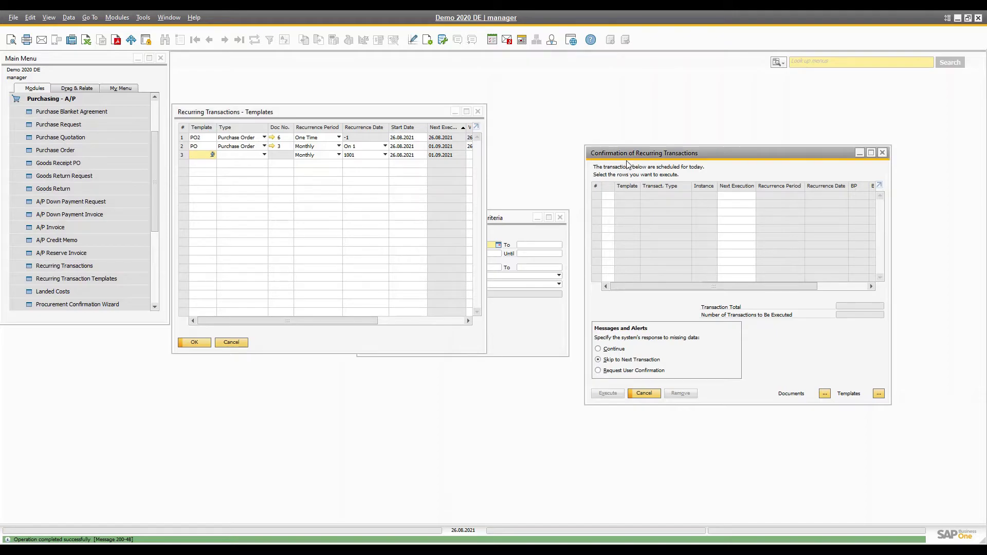
{"action": "left_click", "coordinate": [883, 153]}
{"action": "left_click_drag", "start_coordinate": [248, 113], "coordinate": [547, 108]}
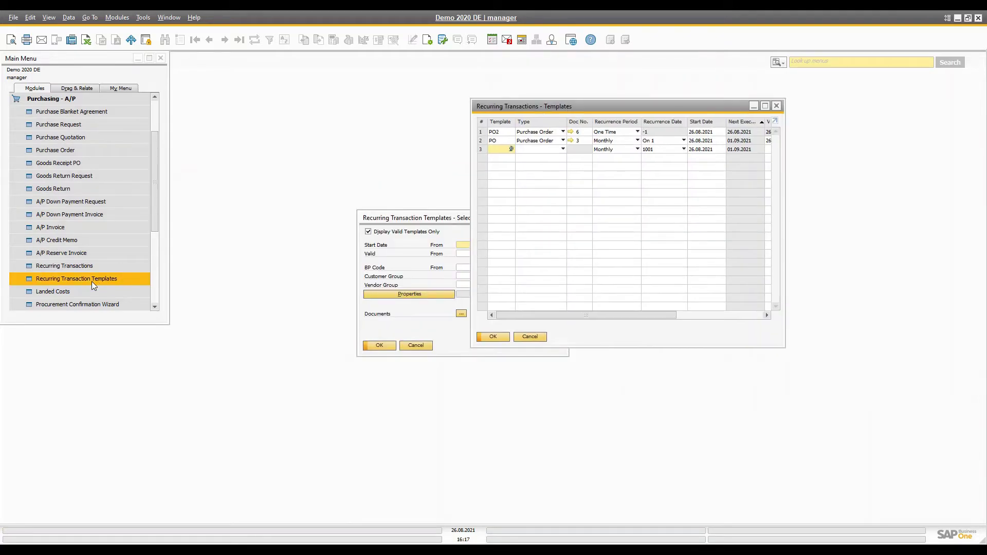
{"action": "left_click", "coordinate": [85, 265]}
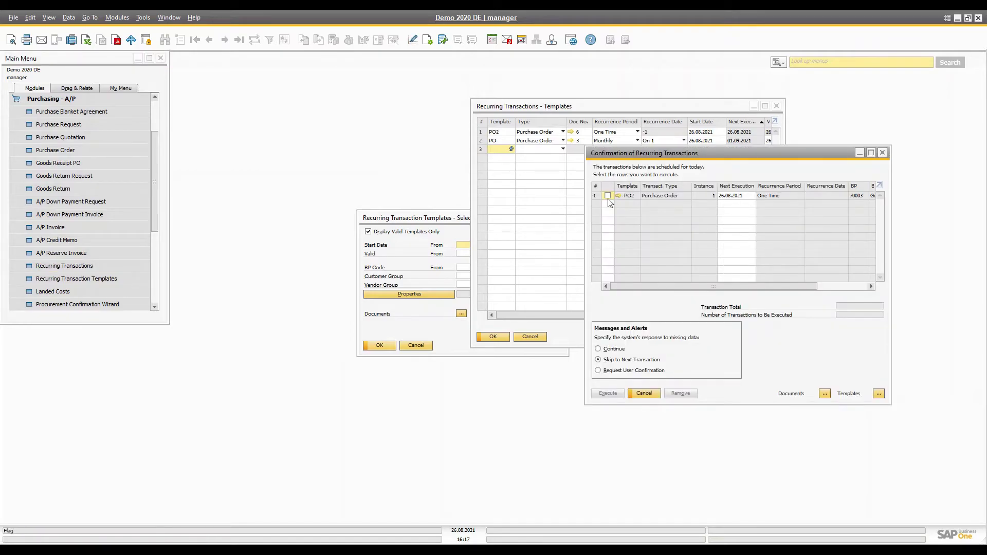
- Select and execute the PO2 recurring transaction and open the purchase order it generates
{"action": "left_click", "coordinate": [608, 198]}
{"action": "left_click_drag", "start_coordinate": [639, 155], "coordinate": [317, 160]}
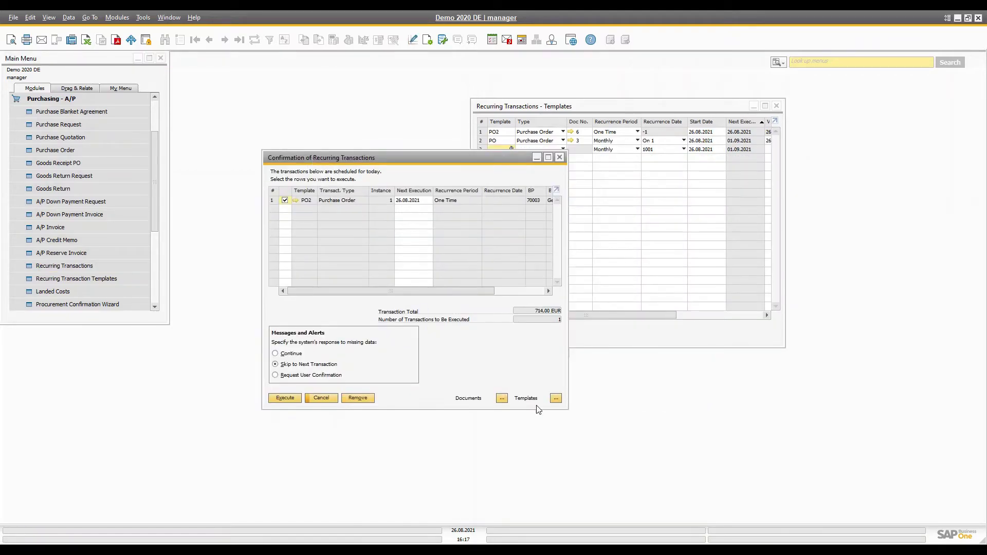
{"action": "left_click_drag", "start_coordinate": [566, 409], "coordinate": [873, 410]}
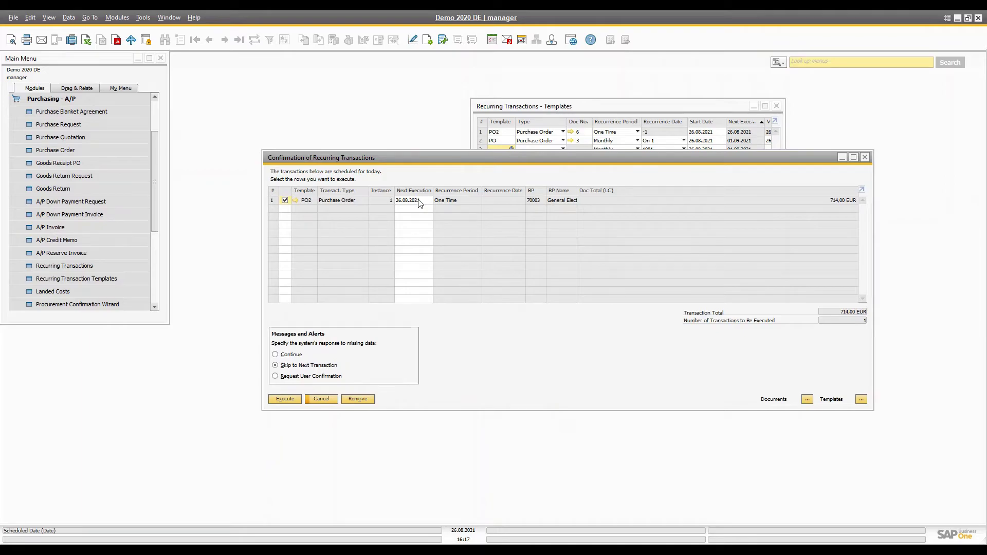
{"action": "left_click", "coordinate": [285, 399]}
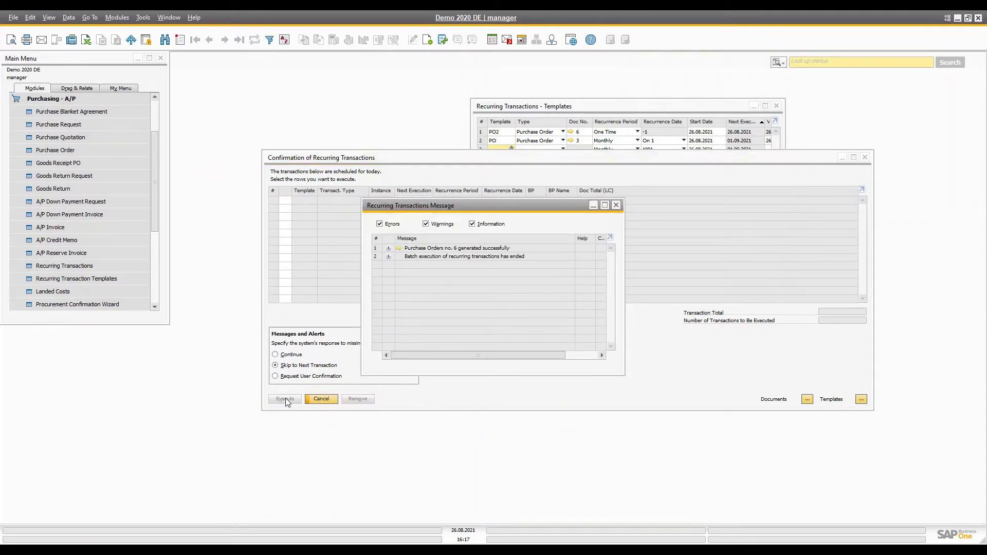
{"action": "left_click", "coordinate": [399, 248]}
{"action": "left_click", "coordinate": [314, 216]}
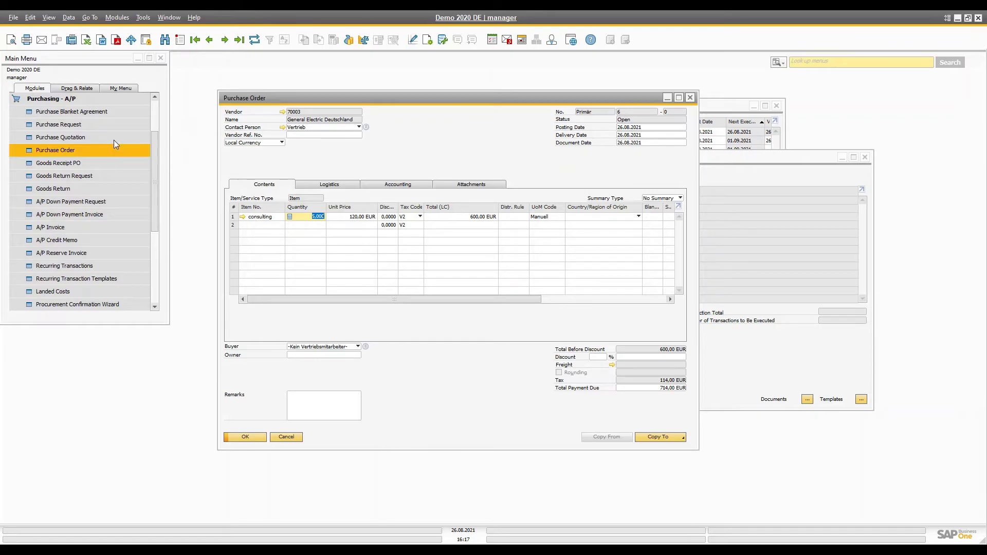
- Open the General Settings and view the service options that apply at the beginning of each session
{"action": "left_click", "coordinate": [53, 100]}
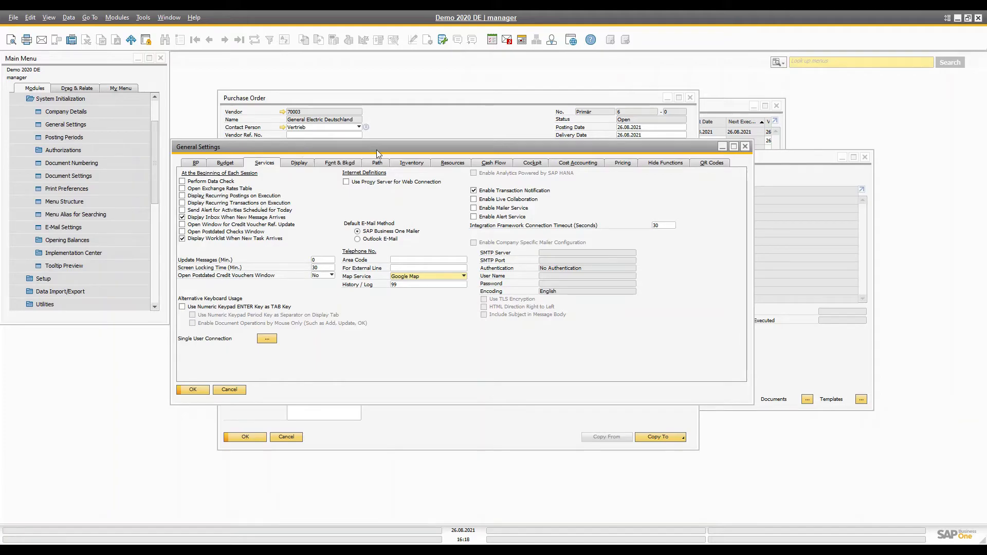
{"action": "left_click_drag", "start_coordinate": [376, 154], "coordinate": [474, 155]}
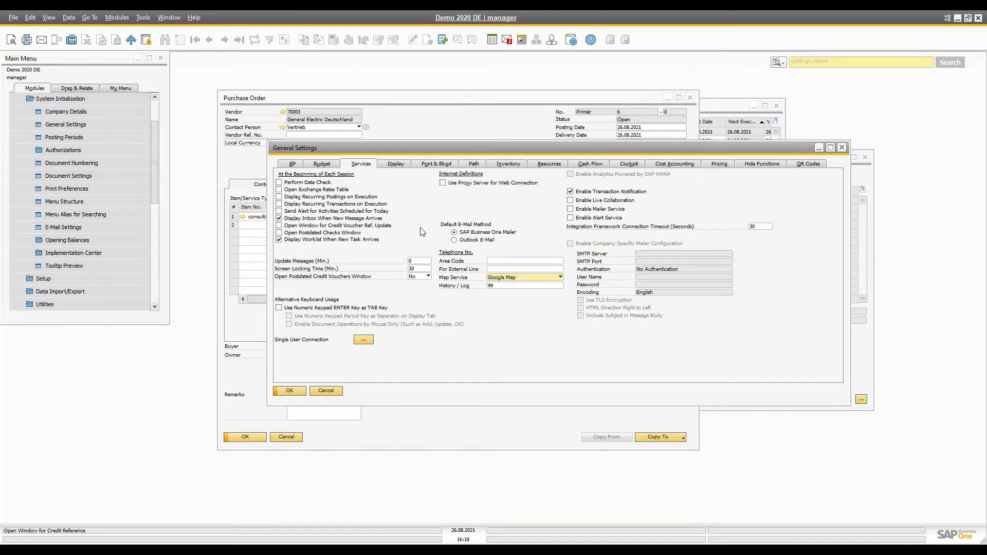
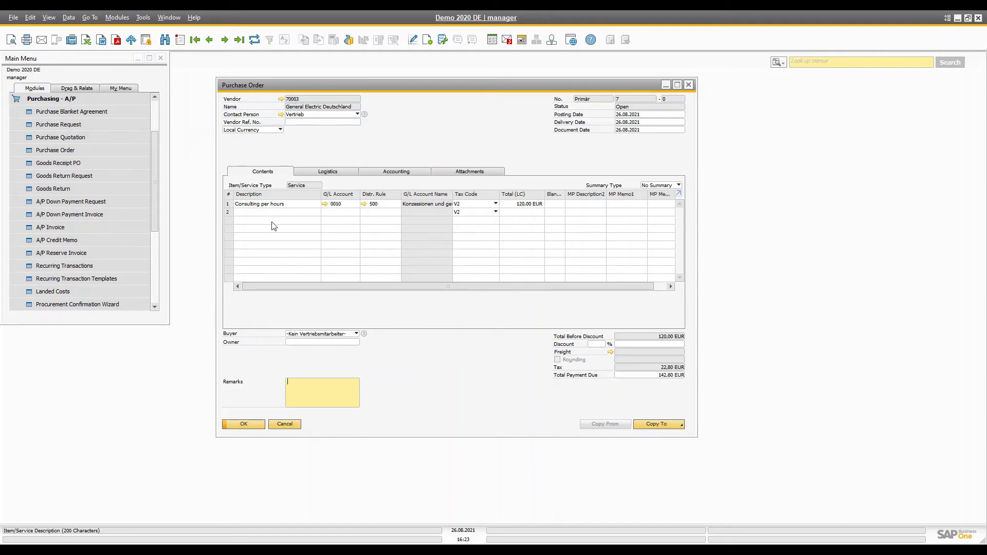
- Set the vendor reference number of the service purchase order to 1234 and update the order
{"action": "left_click", "coordinate": [265, 206]}
{"action": "key", "text": "Tab"}
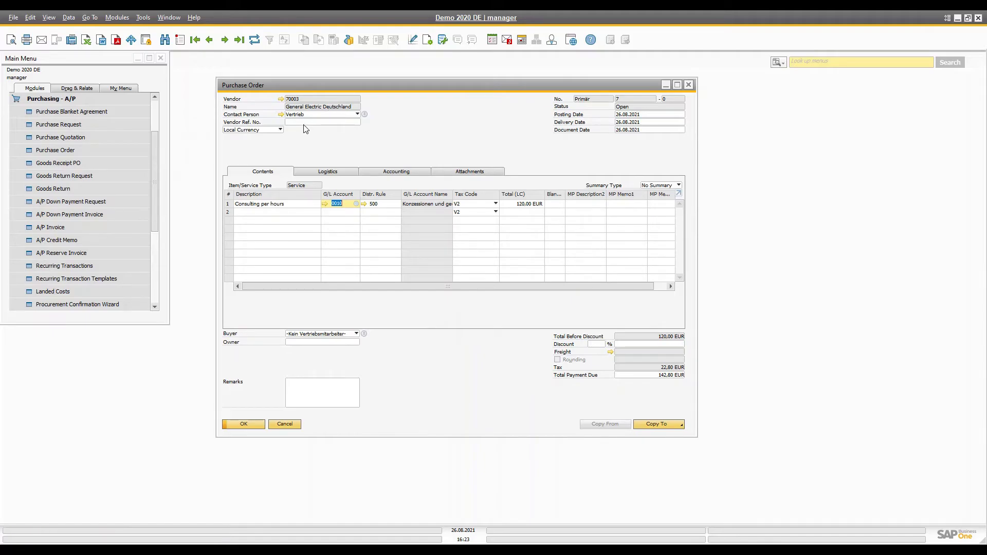
{"action": "left_click", "coordinate": [338, 121]}
{"action": "type", "text": "123"}
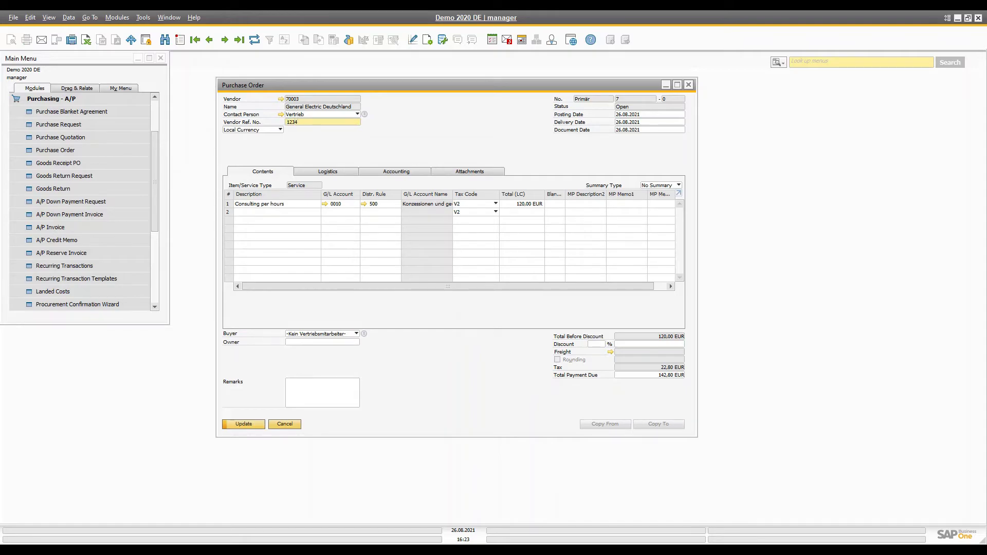
{"action": "type", "text": "4"}
{"action": "key", "text": "Return"}
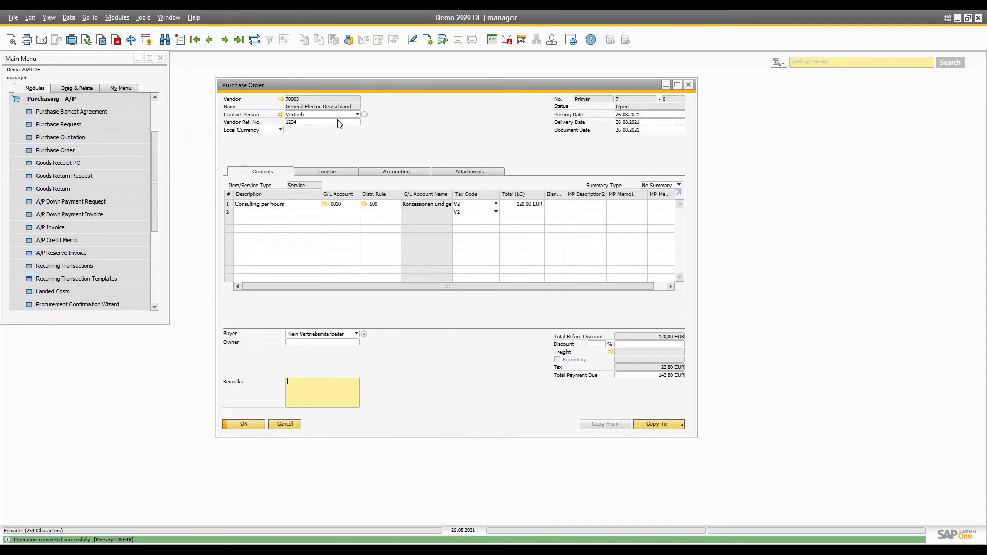
- Copy the service purchase order for consulting per hours to an A/P invoice
{"action": "double_click", "coordinate": [305, 124]}
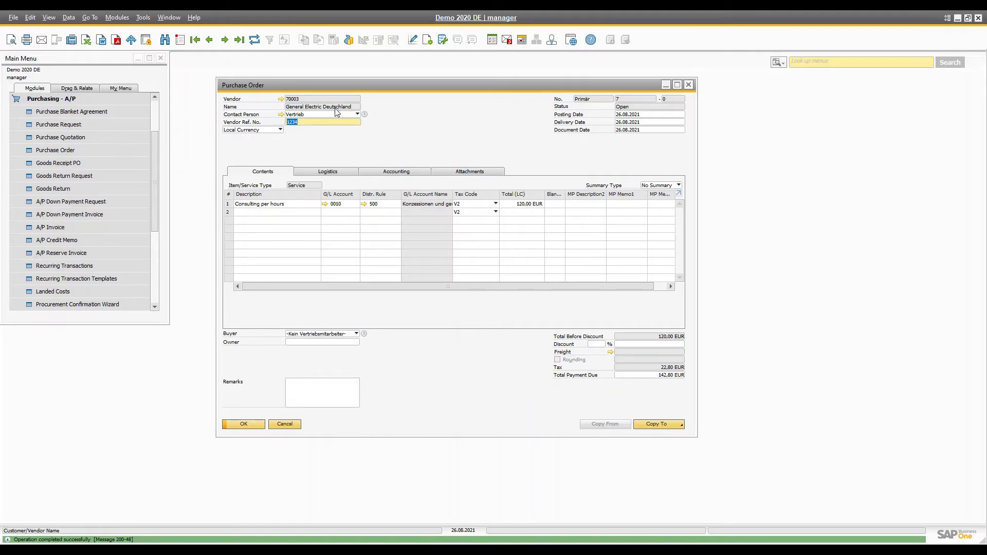
{"action": "left_click", "coordinate": [328, 124]}
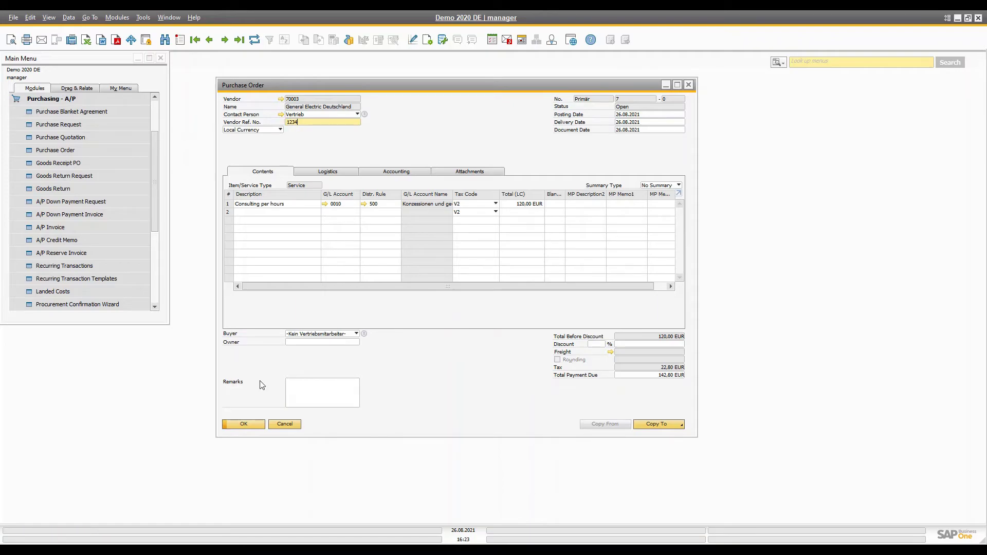
{"action": "left_click", "coordinate": [656, 425]}
{"action": "left_click", "coordinate": [654, 446]}
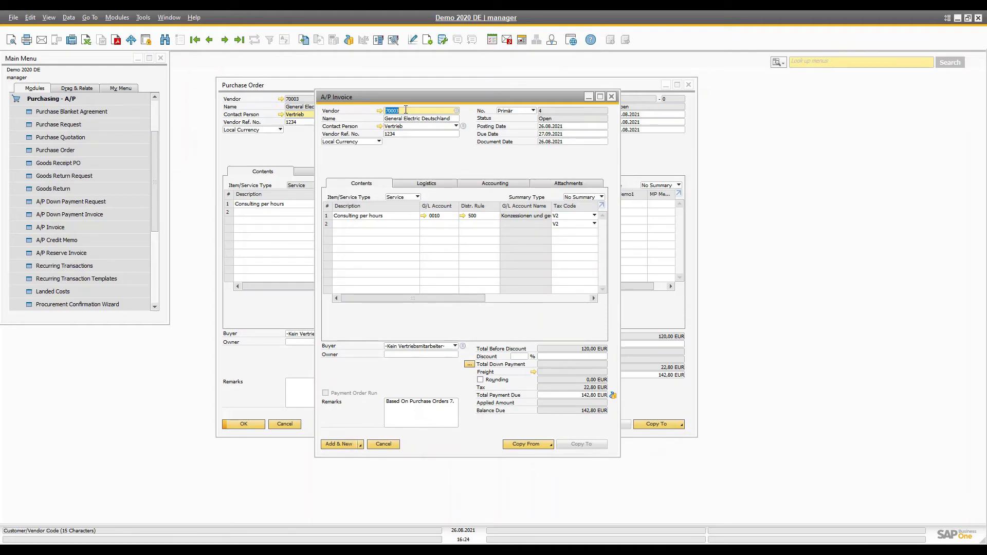
- Check the copied vendor reference, add the A/P invoice with confirmation and display the last added invoice
{"action": "left_click_drag", "start_coordinate": [406, 94], "coordinate": [596, 115]}
{"action": "left_click", "coordinate": [593, 155]}
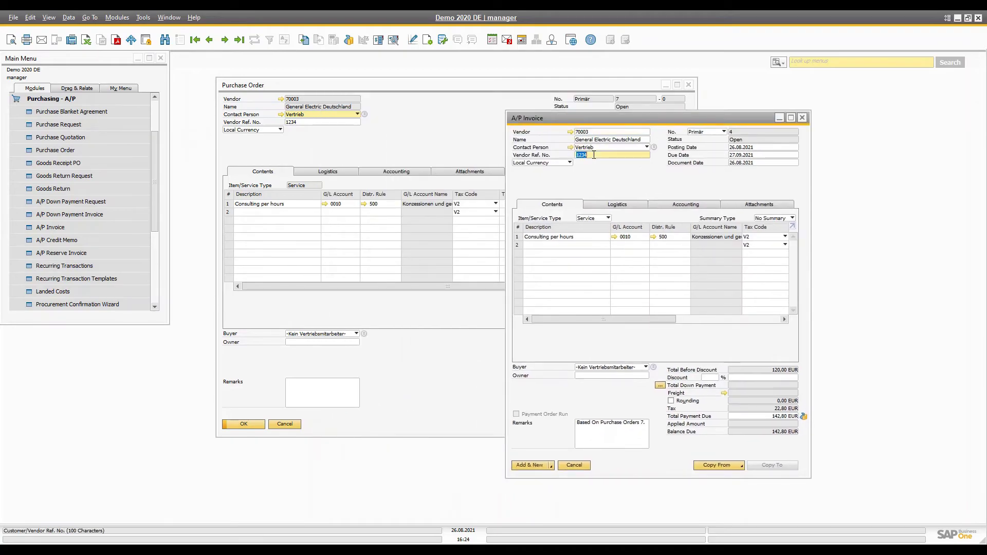
{"action": "left_click", "coordinate": [606, 154]}
{"action": "left_click", "coordinate": [529, 465]}
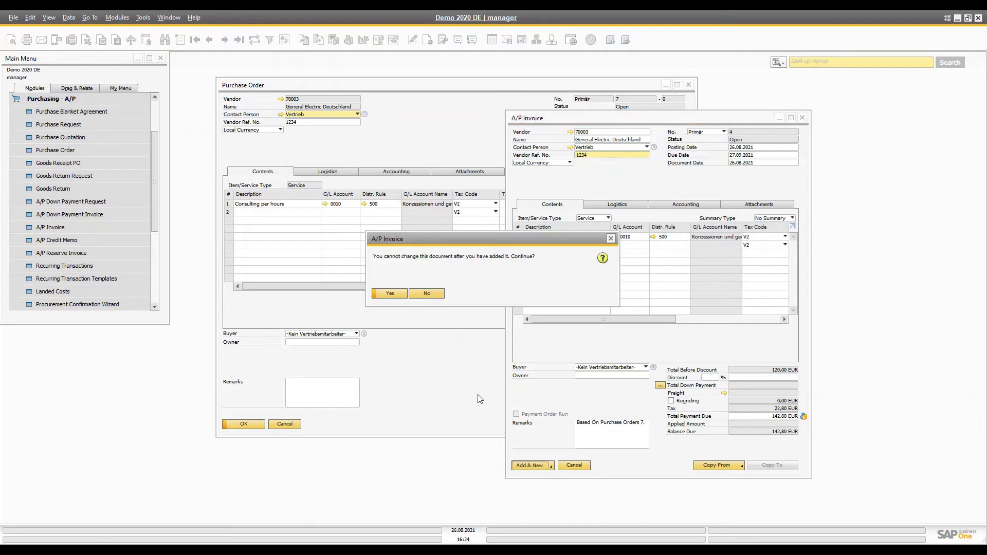
{"action": "left_click", "coordinate": [397, 292]}
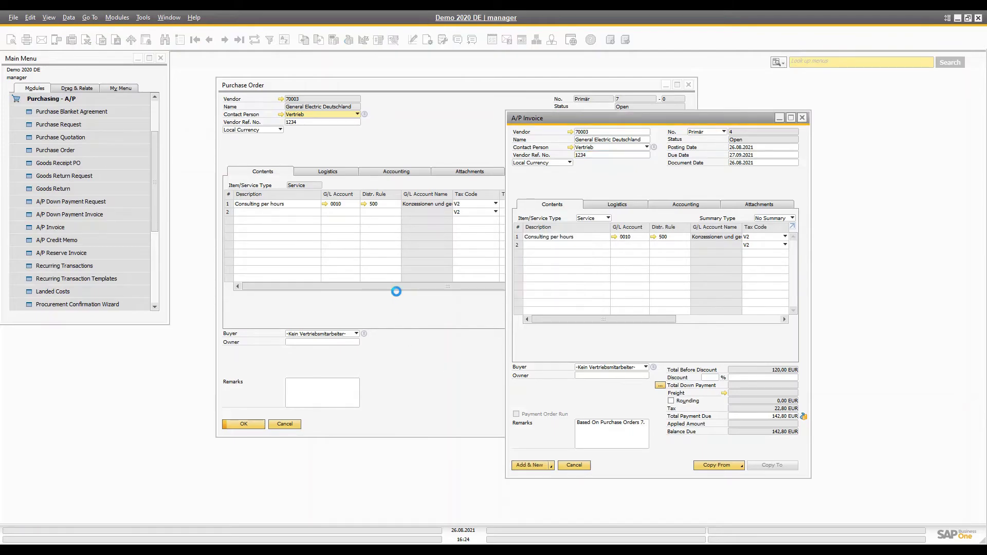
{"action": "left_click", "coordinate": [239, 40]}
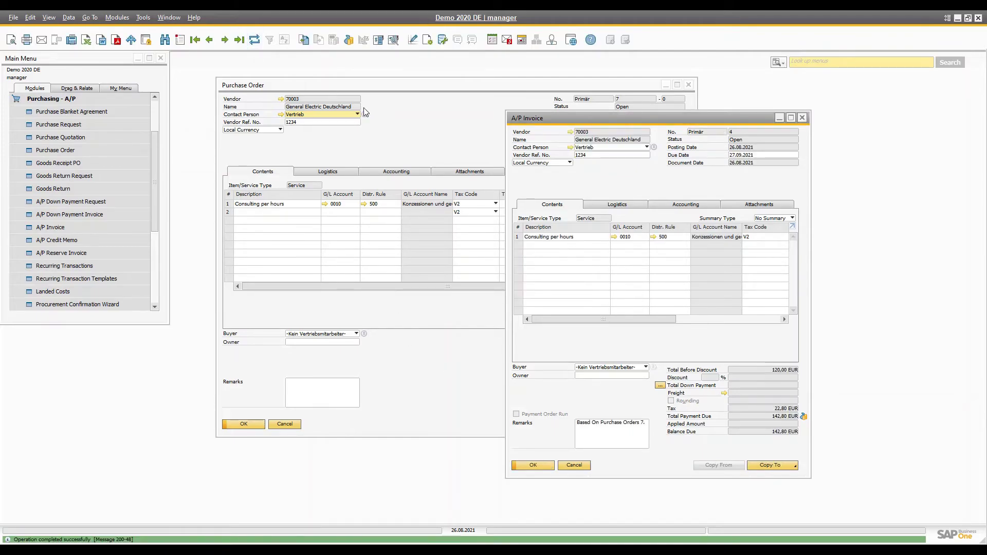
- Arrange the purchase order beside the A/P invoice and refresh the order to compare the two documents' status
{"action": "left_click", "coordinate": [411, 109]}
{"action": "left_click_drag", "start_coordinate": [411, 84], "coordinate": [224, 79]}
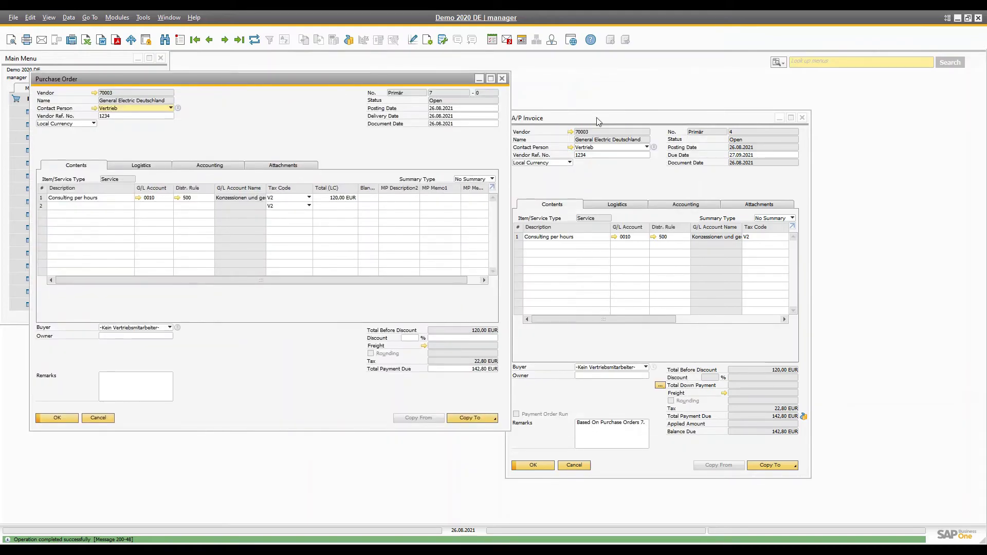
{"action": "left_click", "coordinate": [618, 118]}
{"action": "left_click_drag", "start_coordinate": [617, 114], "coordinate": [680, 90]}
{"action": "left_click", "coordinate": [272, 77]}
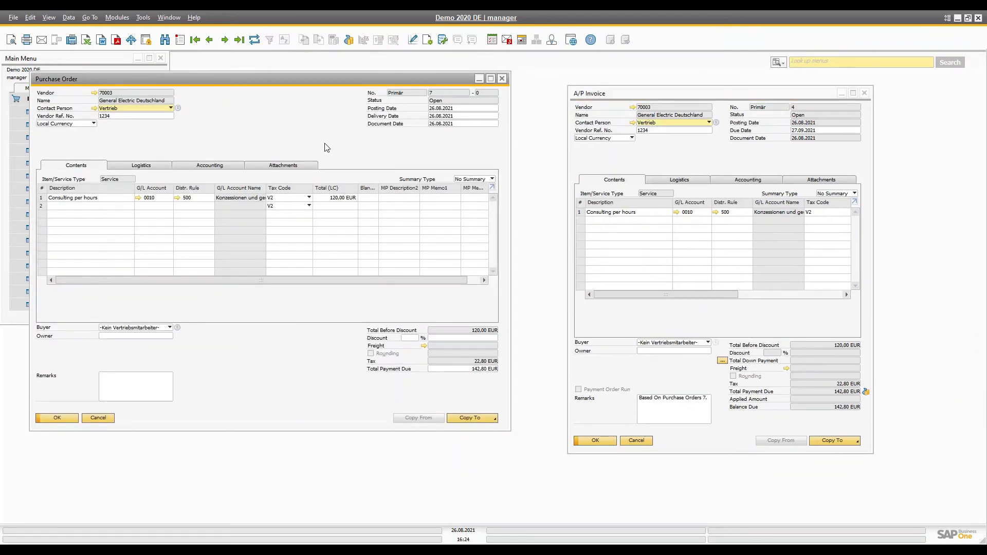
{"action": "left_click_drag", "start_coordinate": [273, 78], "coordinate": [400, 87]}
{"action": "left_click", "coordinate": [254, 40]}
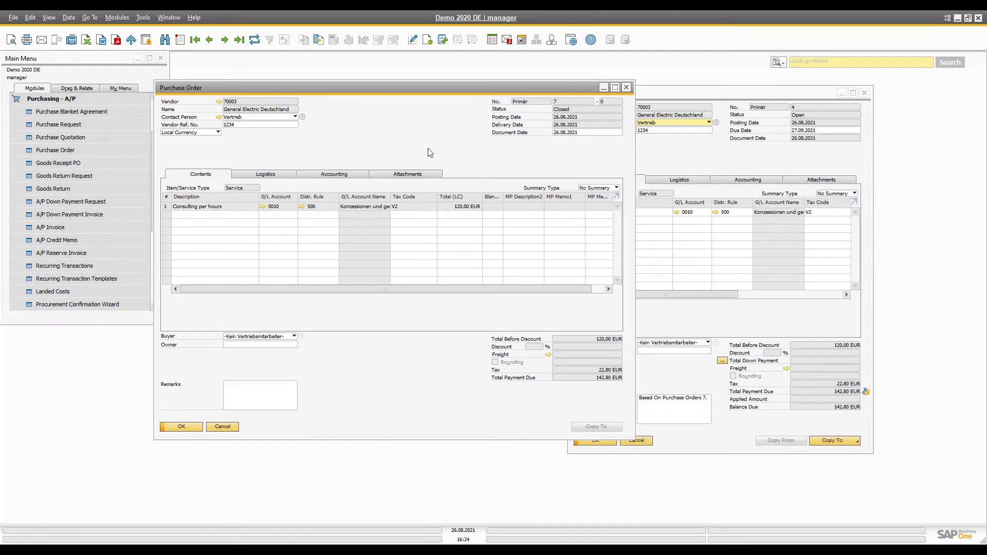
{"action": "left_click_drag", "start_coordinate": [399, 94], "coordinate": [482, 95]}
{"action": "left_click", "coordinate": [678, 162]}
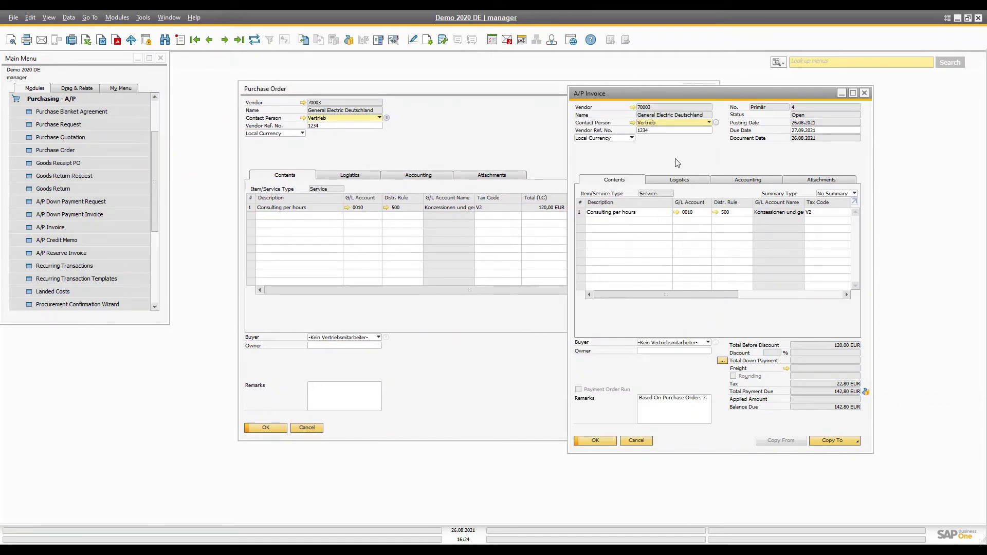
{"action": "left_click", "coordinate": [406, 140]}
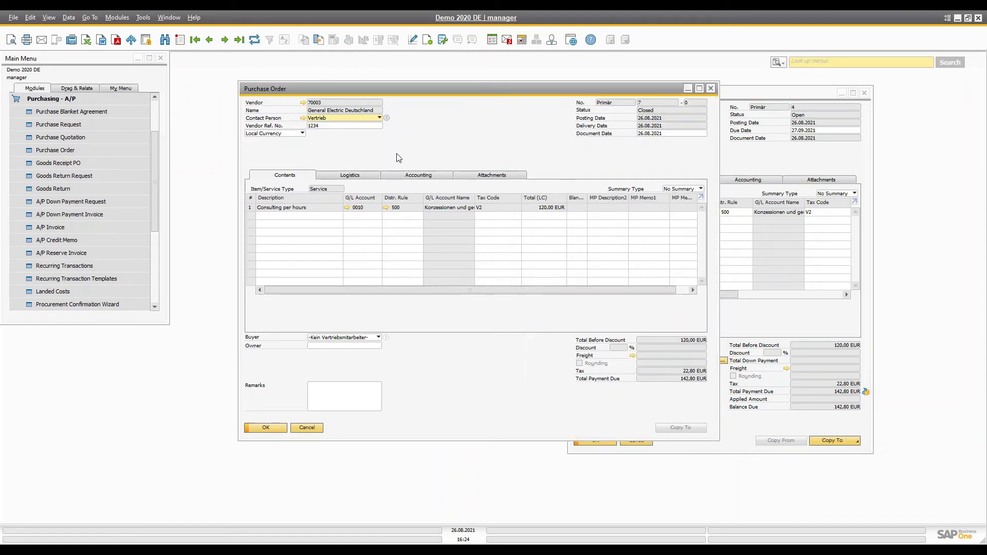
- Duplicate the closed purchase order, creating a reference between the original and the duplicate
{"action": "left_click", "coordinate": [74, 153]}
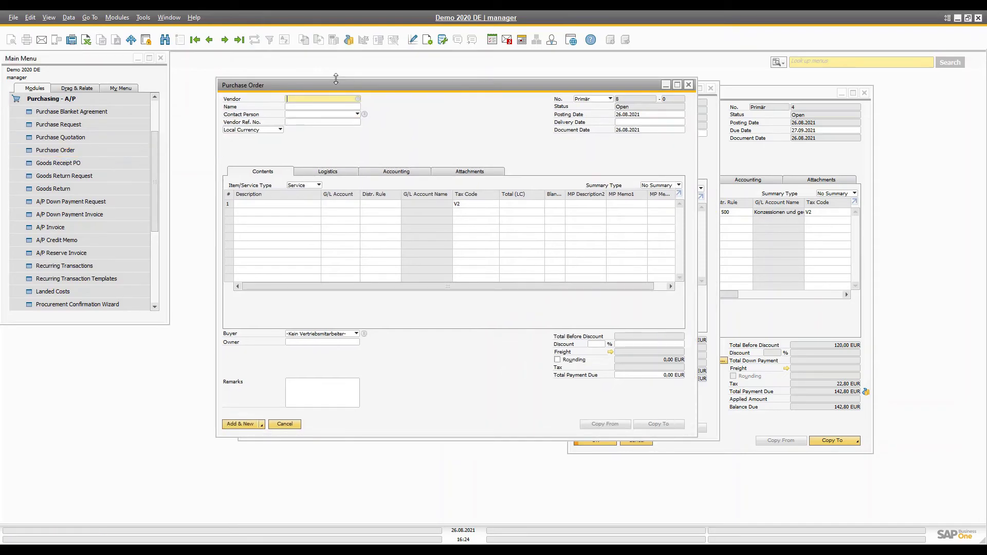
{"action": "left_click", "coordinate": [688, 84]}
{"action": "right_click", "coordinate": [430, 140]}
{"action": "left_click", "coordinate": [483, 145]}
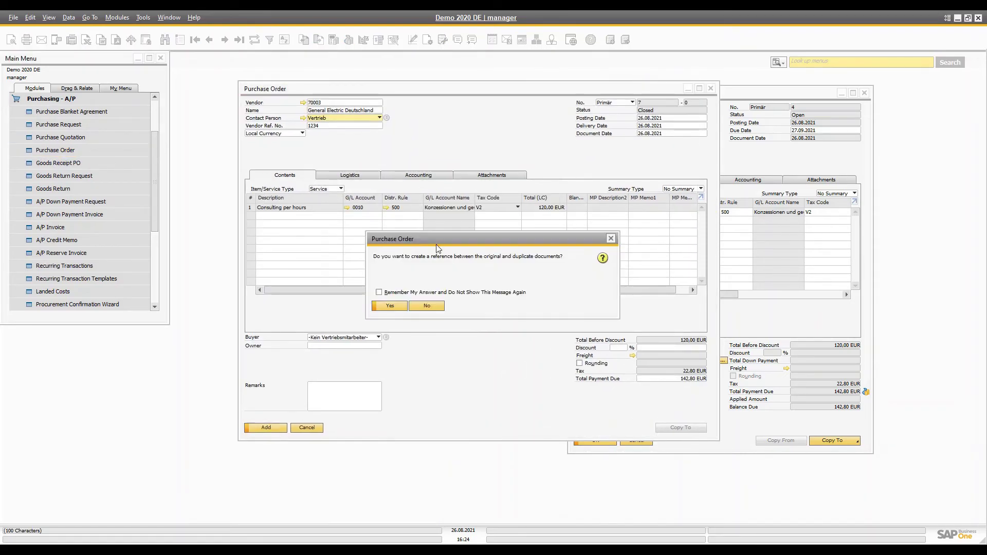
{"action": "left_click", "coordinate": [389, 305]}
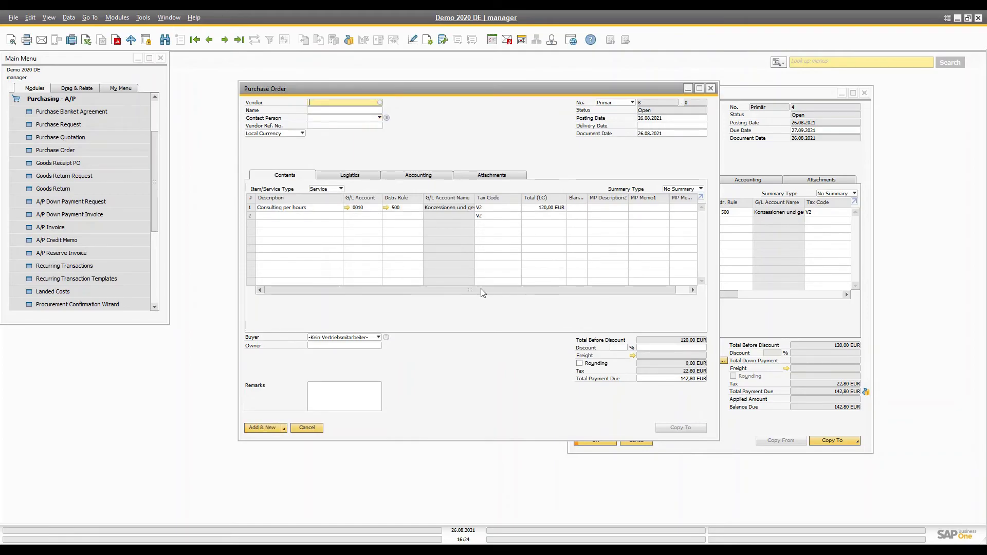
- Choose General Electric Deutschland as the duplicate's vendor and update the document rows to the new business partner's data
{"action": "left_click", "coordinate": [344, 116]}
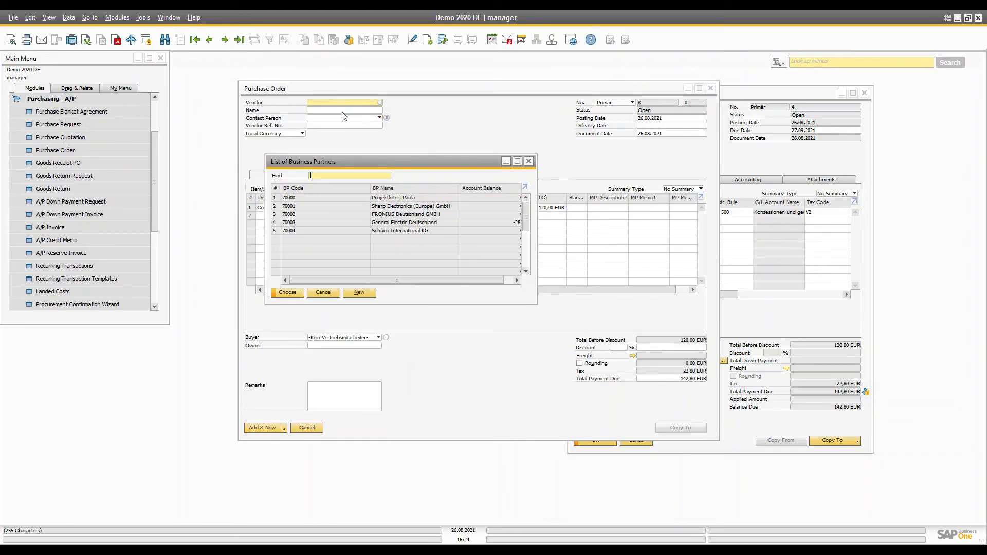
{"action": "double_click", "coordinate": [373, 223]}
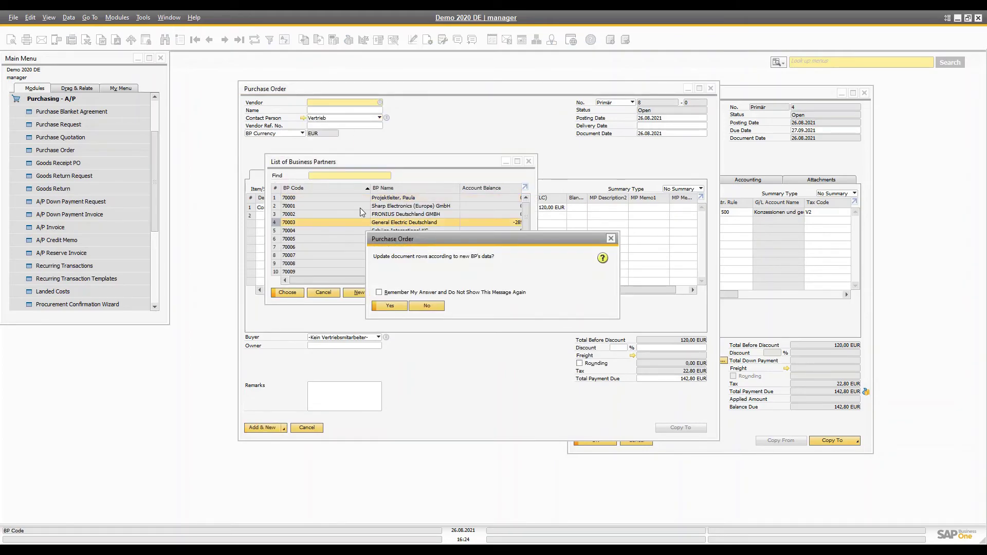
{"action": "left_click", "coordinate": [390, 305]}
- Set the duplicate's vendor reference number to 1234 and add the purchase order
{"action": "left_click", "coordinate": [333, 124]}
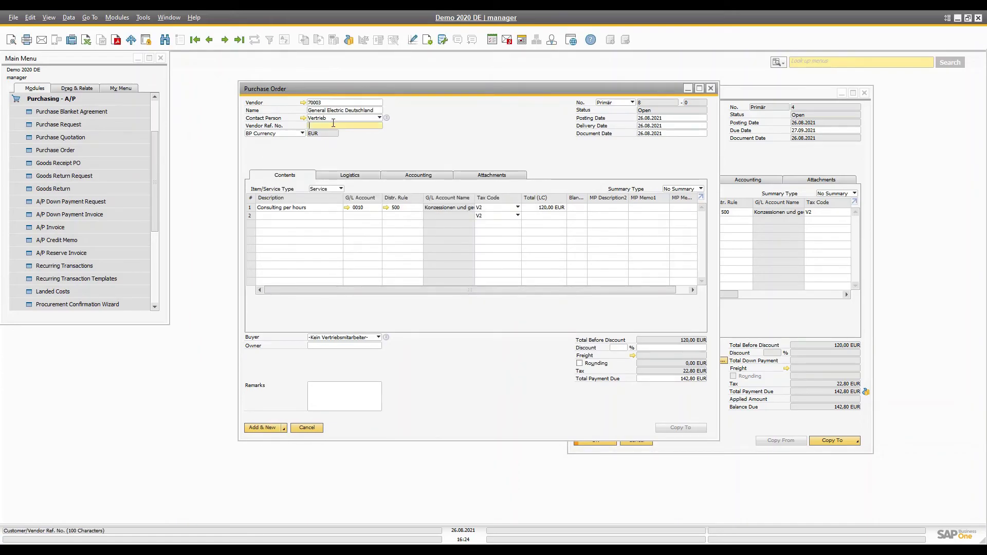
{"action": "type", "text": "1234"}
{"action": "key", "text": "Tab"}
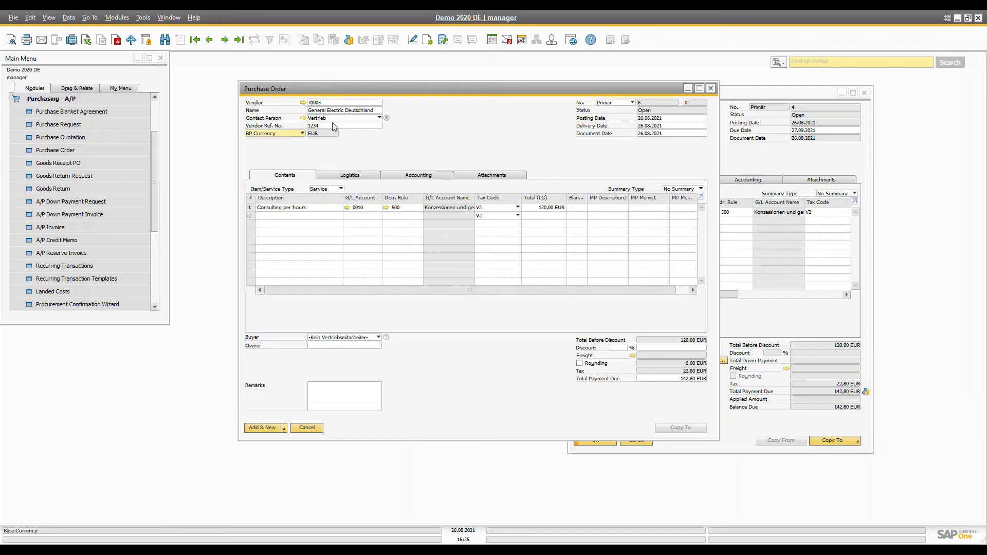
{"action": "left_click", "coordinate": [268, 429]}
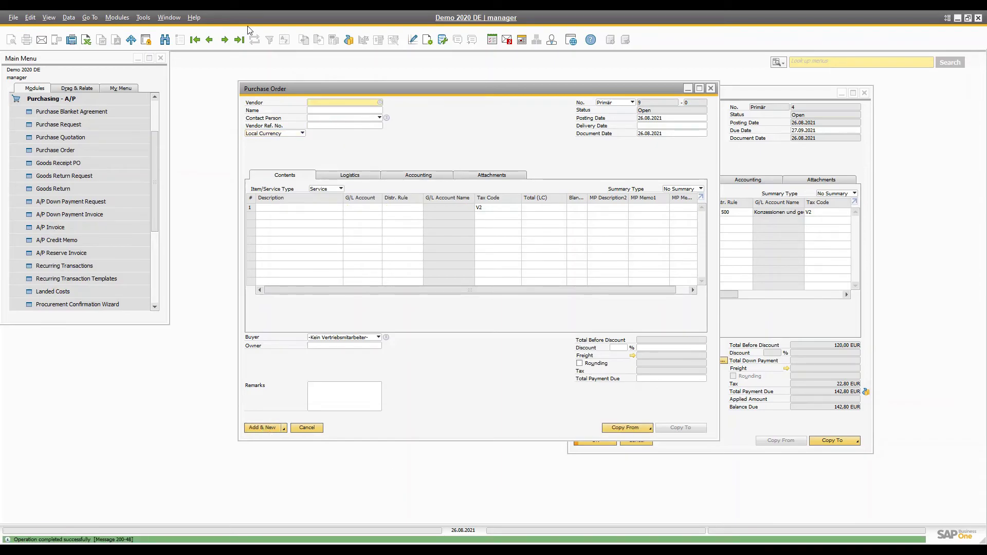
- Open the most recently added purchase order for General Electric Deutschland and copy it to an A/P invoice
{"action": "left_click", "coordinate": [239, 39]}
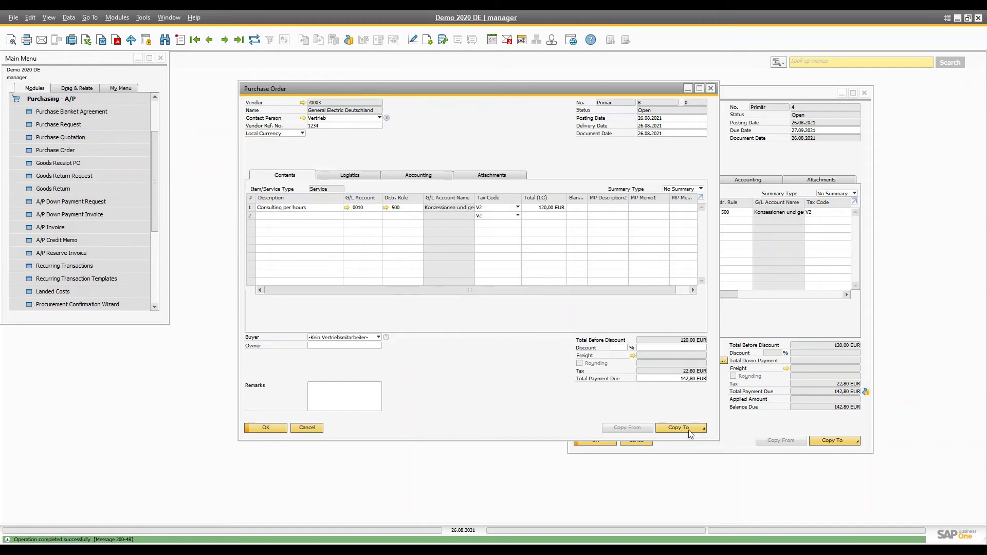
{"action": "left_click", "coordinate": [692, 429]}
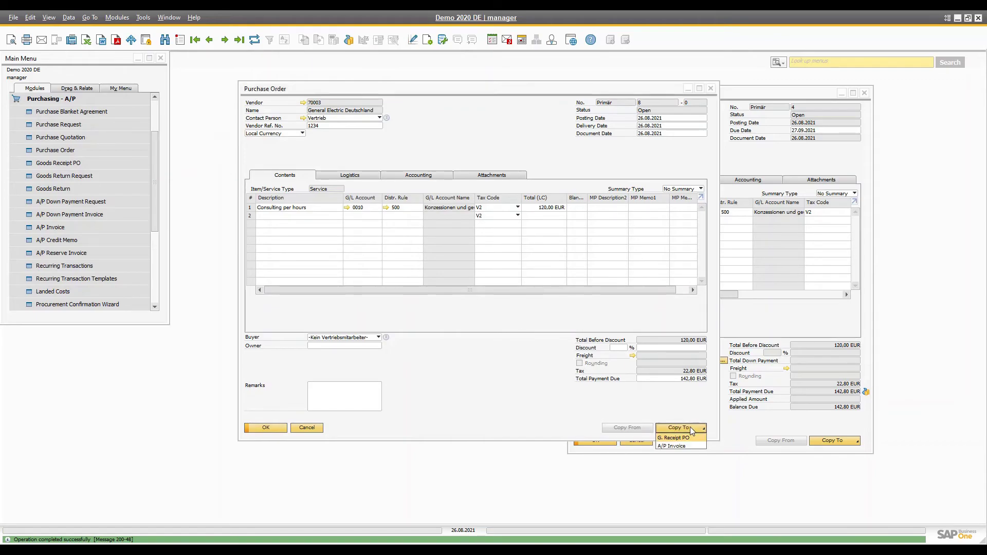
{"action": "left_click", "coordinate": [675, 447]}
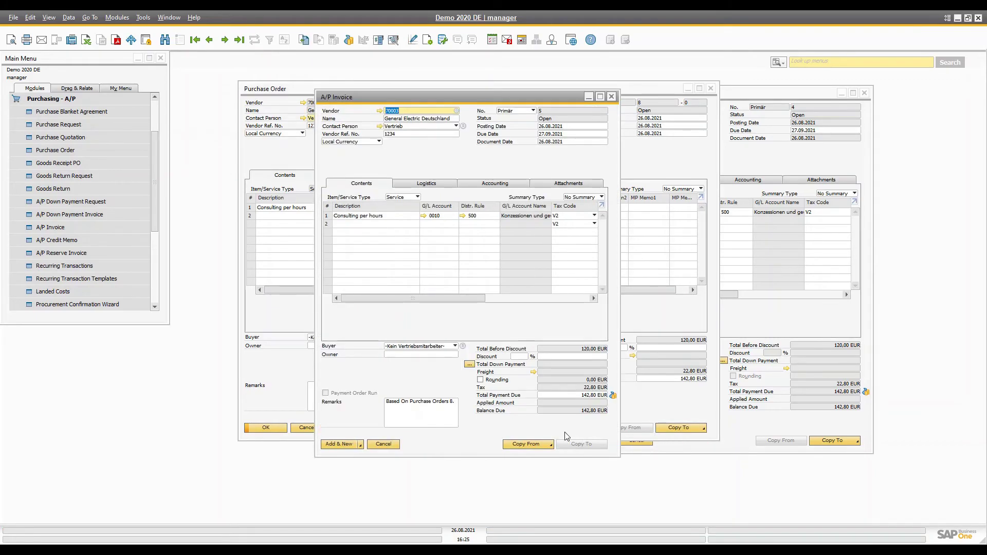
- Try to add the A/P invoice with vendor reference number 1234, then decline to continue with the duplicate reference
{"action": "left_click", "coordinate": [407, 134]}
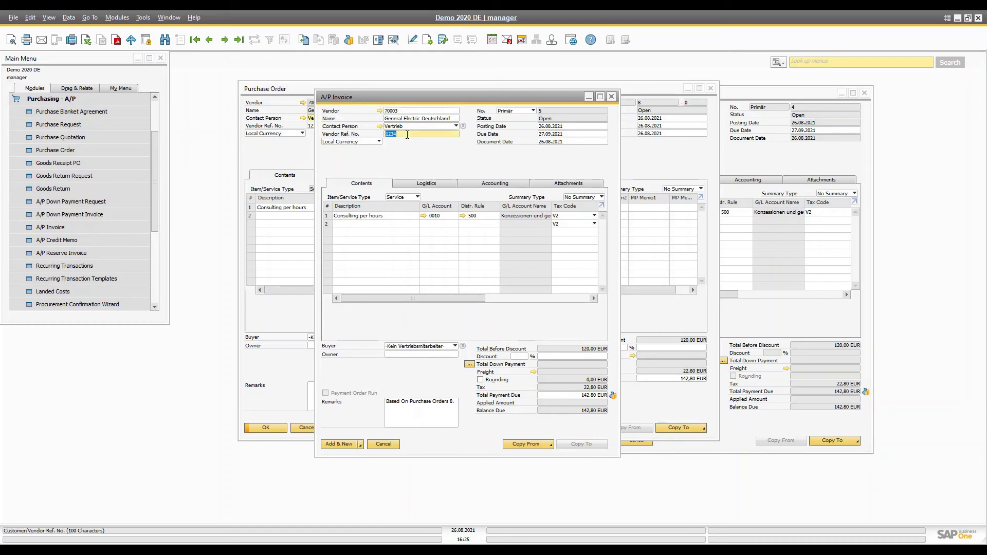
{"action": "left_click", "coordinate": [407, 134]}
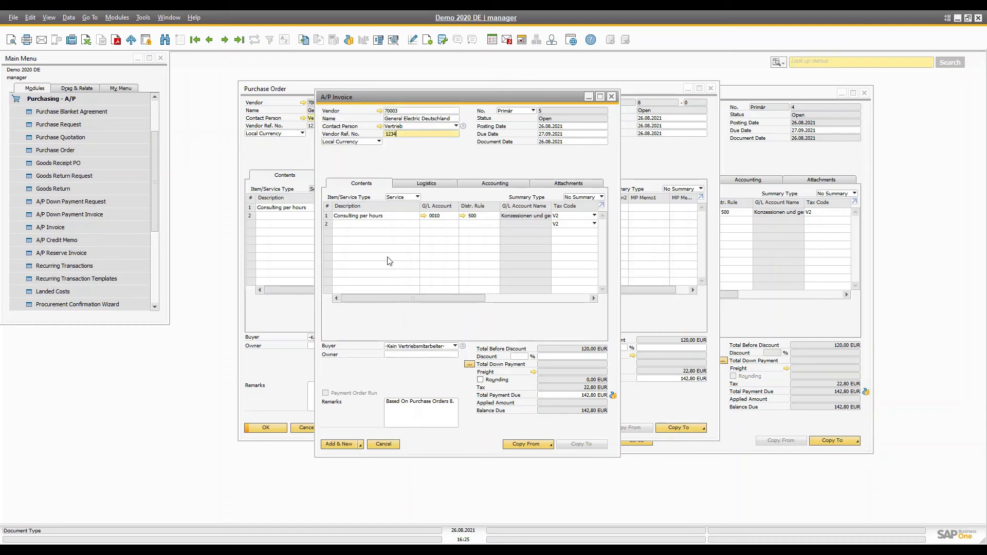
{"action": "left_click", "coordinate": [348, 446]}
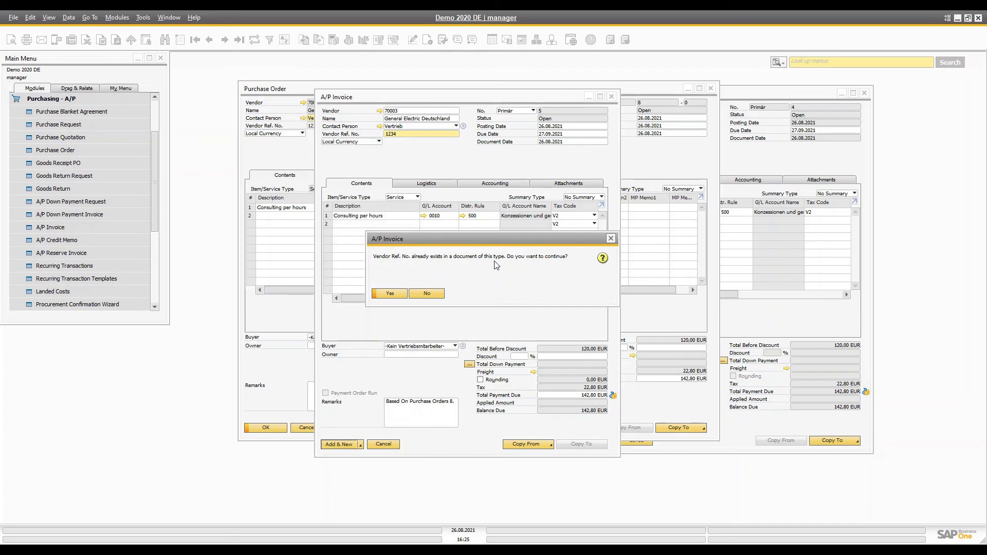
{"action": "left_click", "coordinate": [416, 293]}
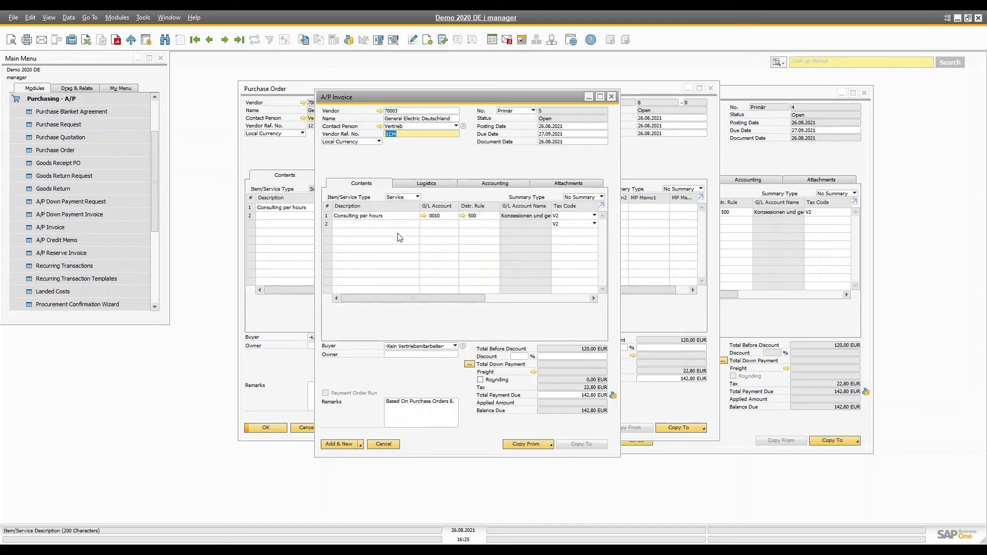
{"action": "left_click", "coordinate": [390, 217]}
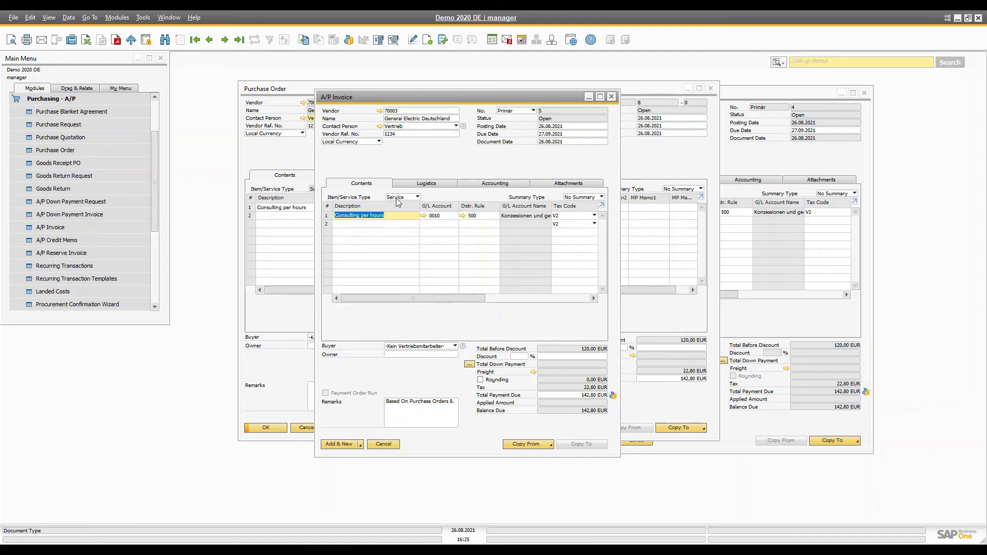